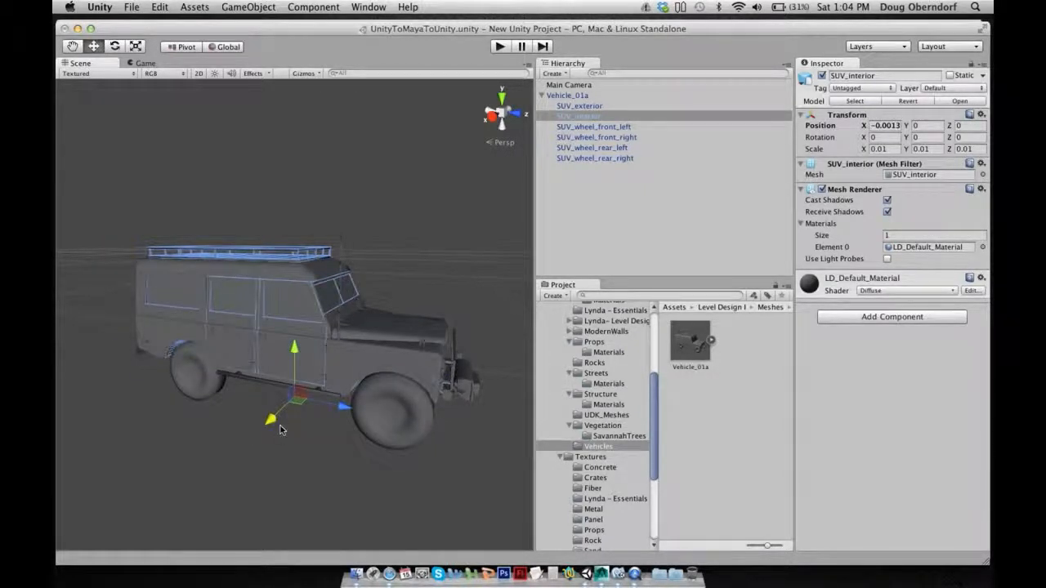
# Undo the last move of the SUV_interior mesh.
pyautogui.press('super+z')
pyautogui.rightClick(593, 115)
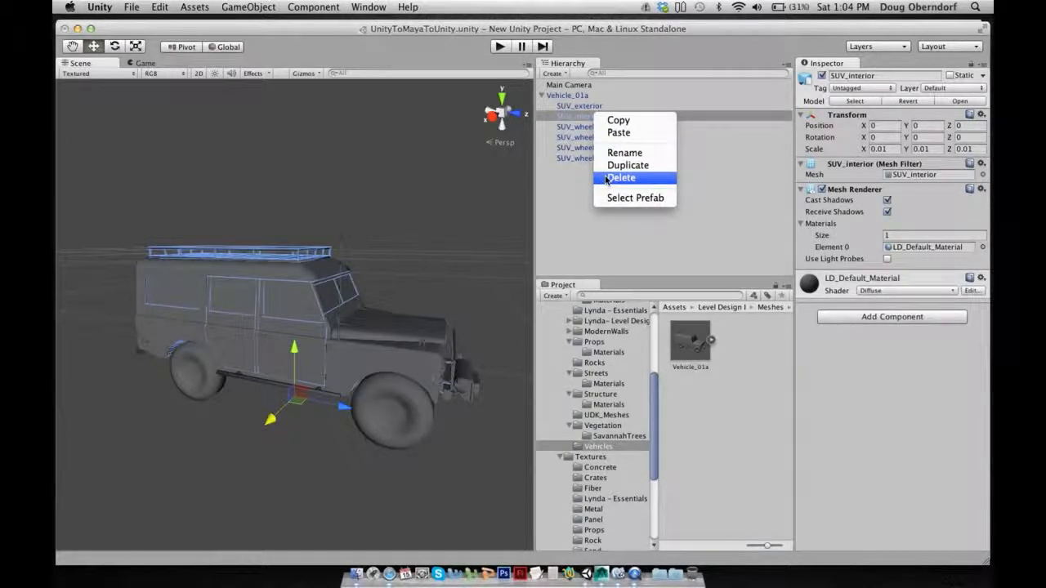
pyautogui.click(616, 29)
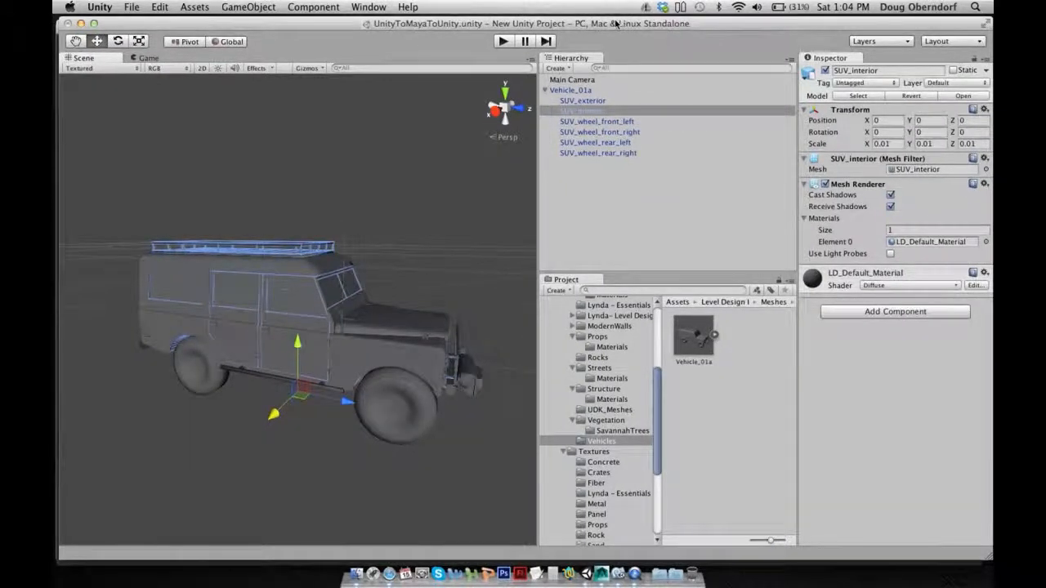
# Collapse the Vehicle_01a hierarchy and show the import settings of the Vehicle_01a model in the Vehicles folder.
pyautogui.click(545, 90)
pyautogui.scroll(-5, 399, 397)
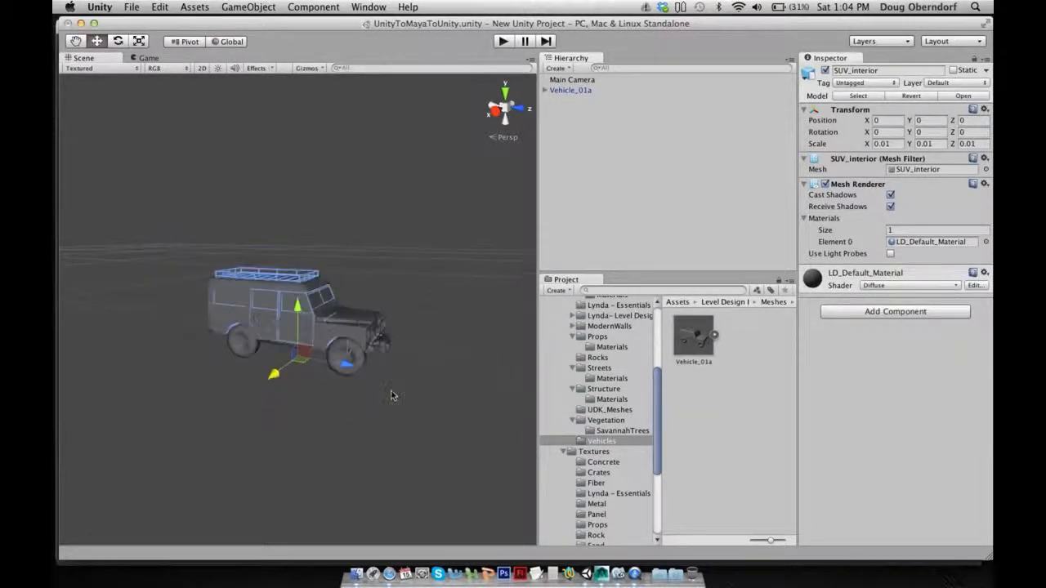
pyautogui.keyDown('alt'); pyautogui.moveTo(401, 396); pyautogui.dragTo(338, 406); pyautogui.keyUp('alt')
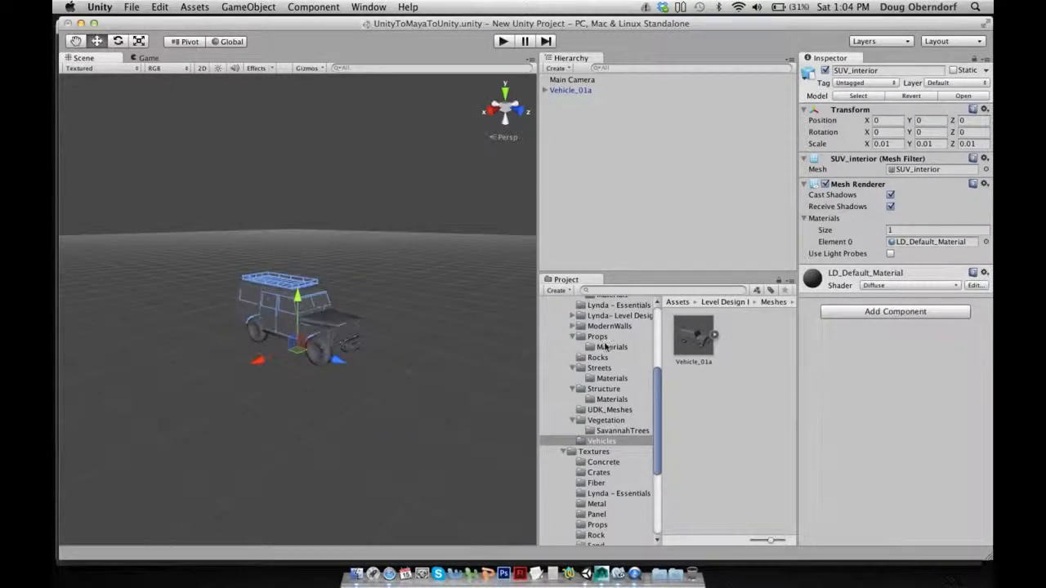
pyautogui.click(685, 327)
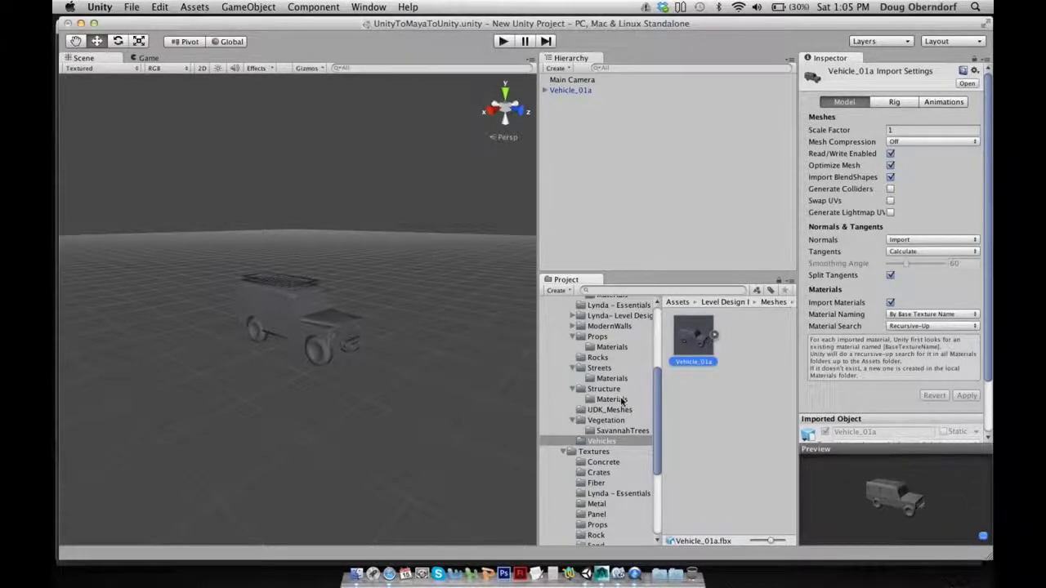
# Switch to Safari, view the address of Autodesk's free student software page, and close the browser window.
pyautogui.click(392, 570)
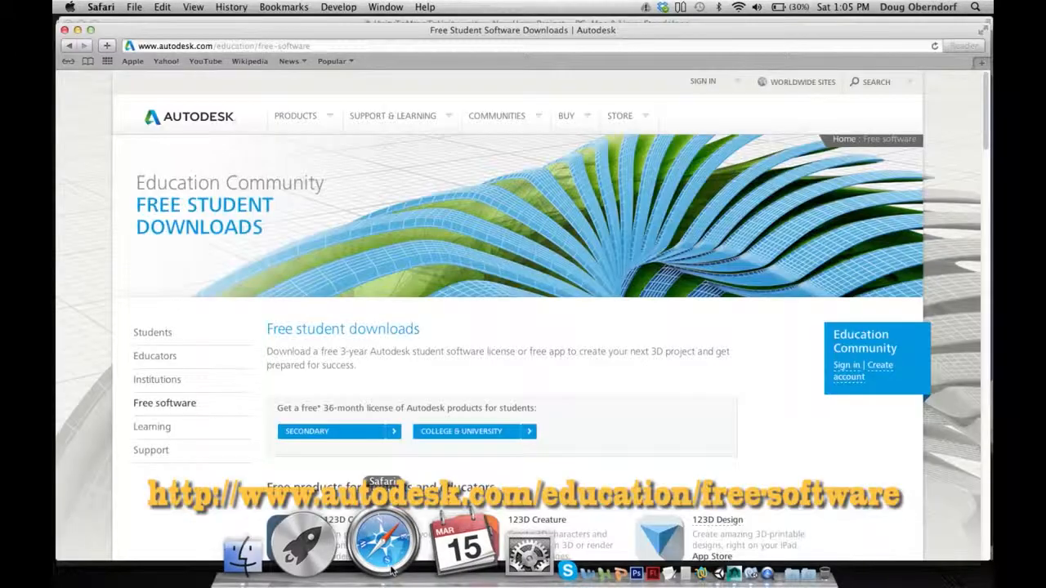
pyautogui.click(327, 45)
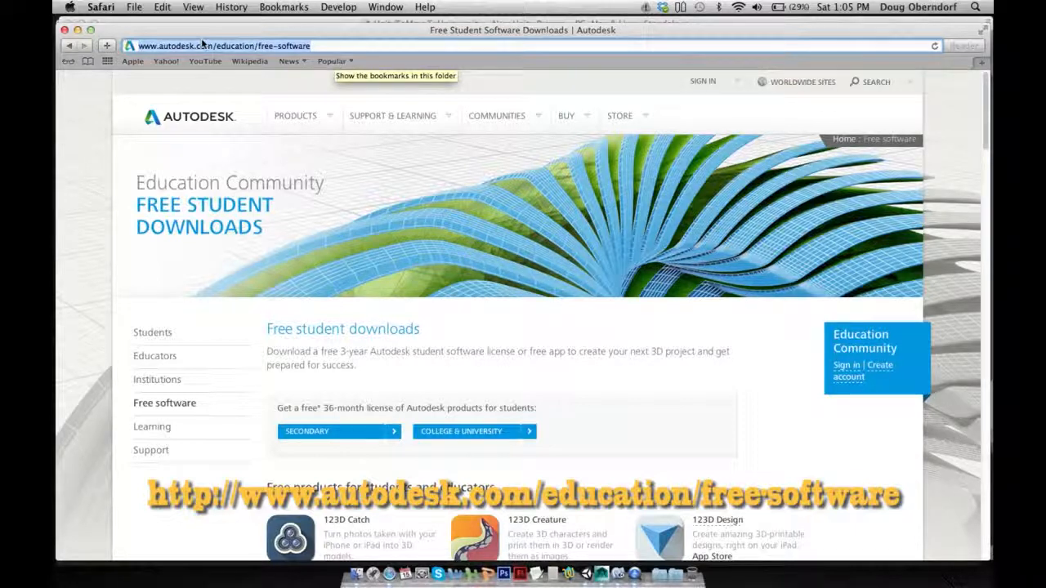
pyautogui.click(65, 31)
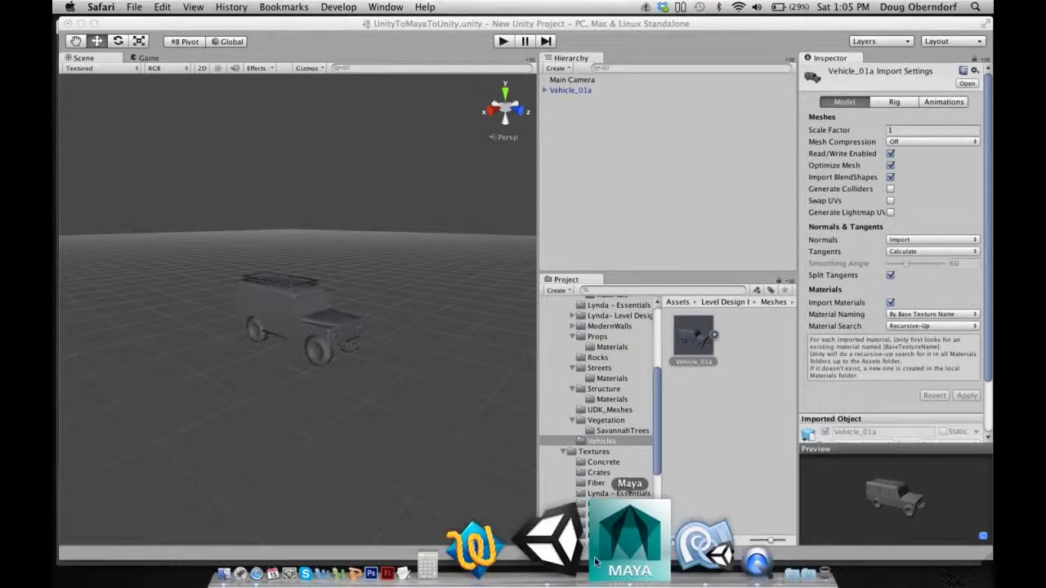
# Switch to Maya, start a file import and browse to the Assets folder of New Unity Project.
pyautogui.click(608, 554)
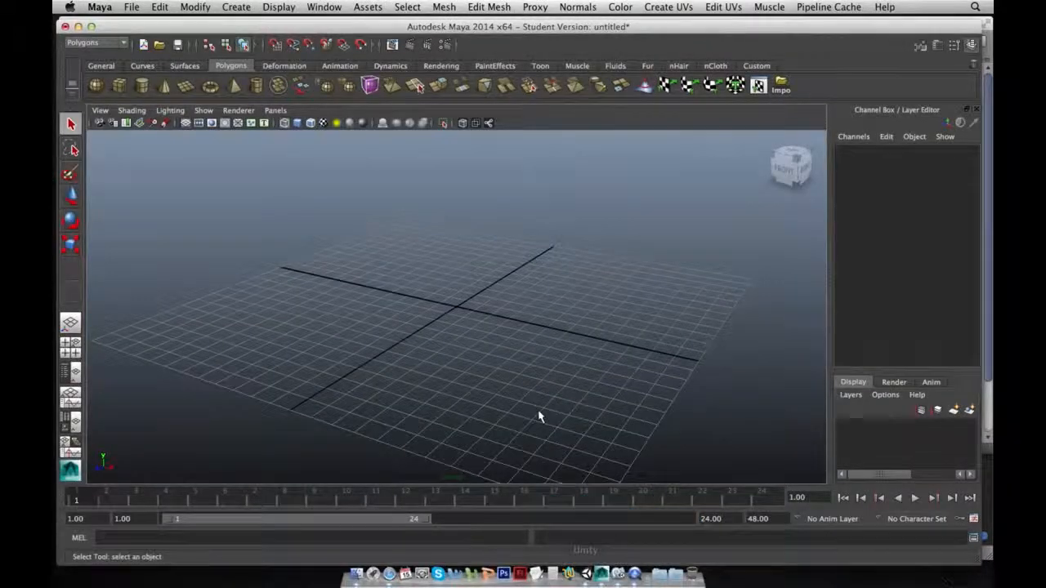
pyautogui.moveTo(312, 26); pyautogui.dragTo(313, 23)
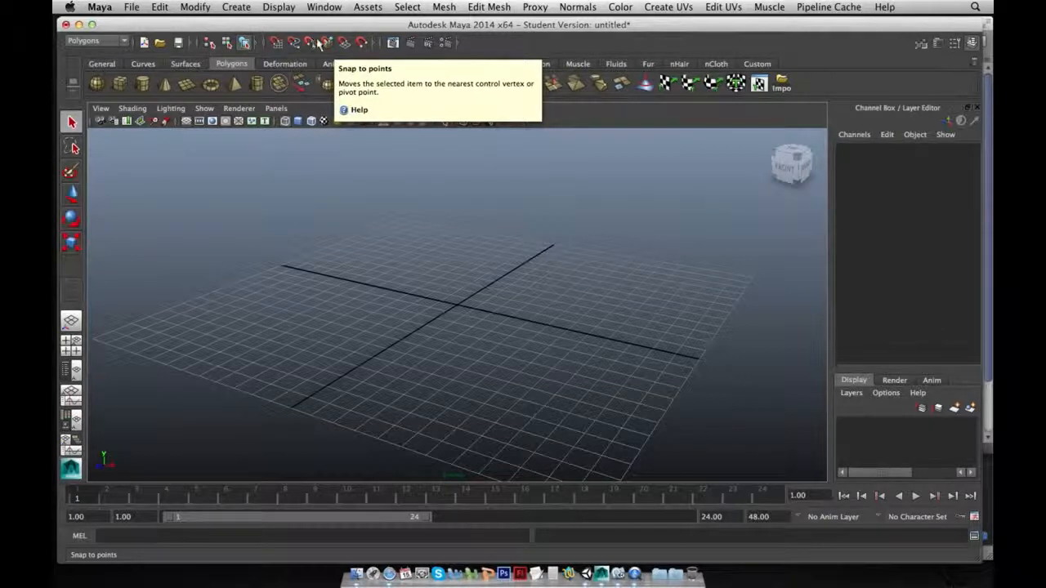
pyautogui.click(131, 7)
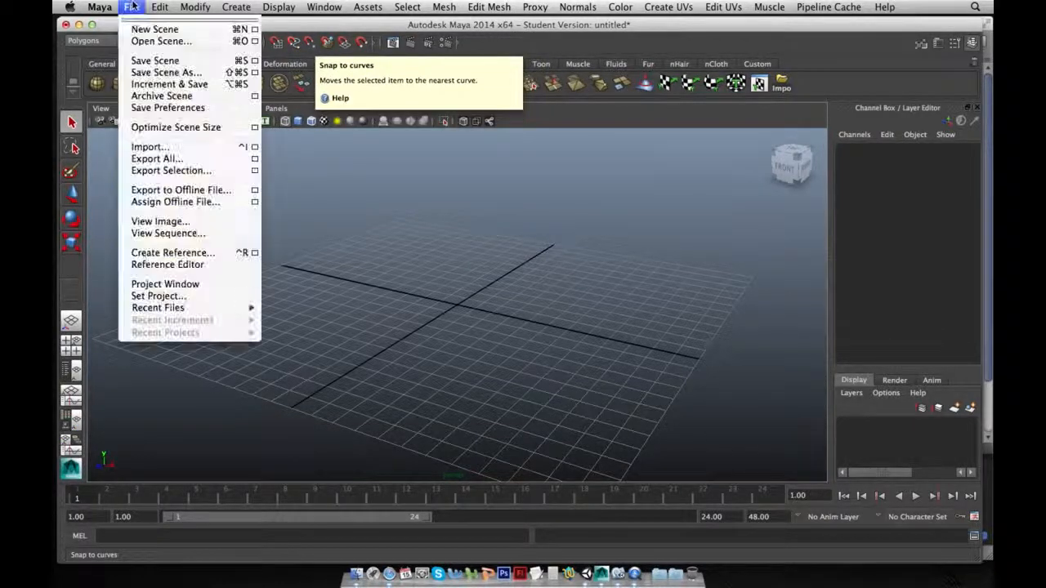
pyautogui.click(180, 147)
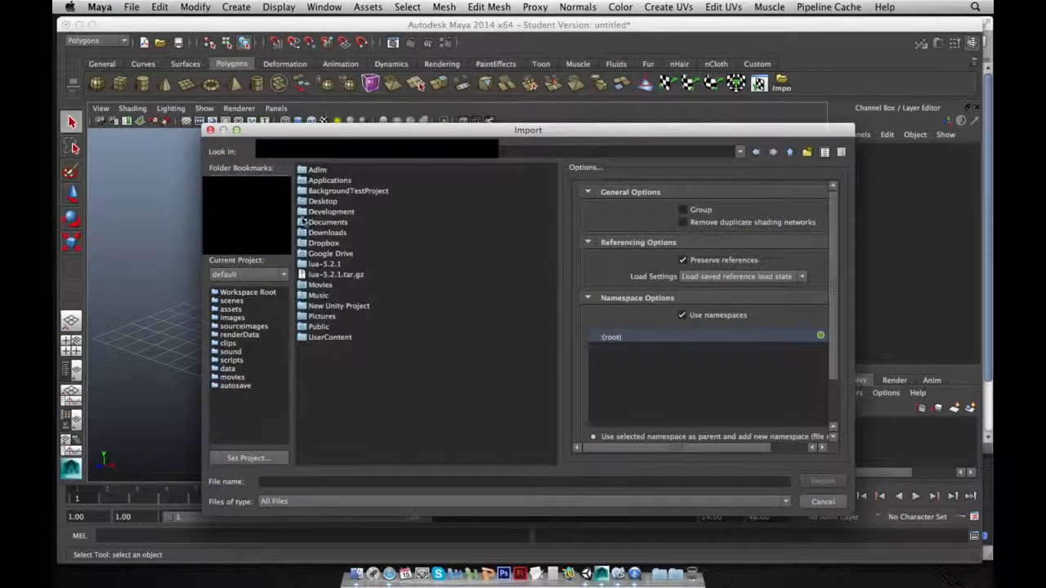
pyautogui.doubleClick(356, 306)
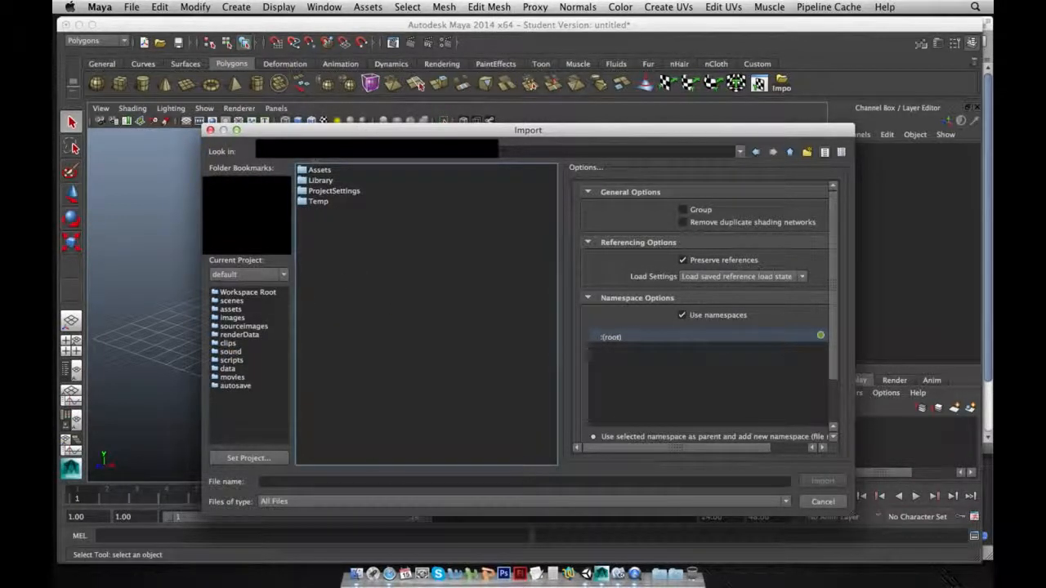
pyautogui.doubleClick(331, 190)
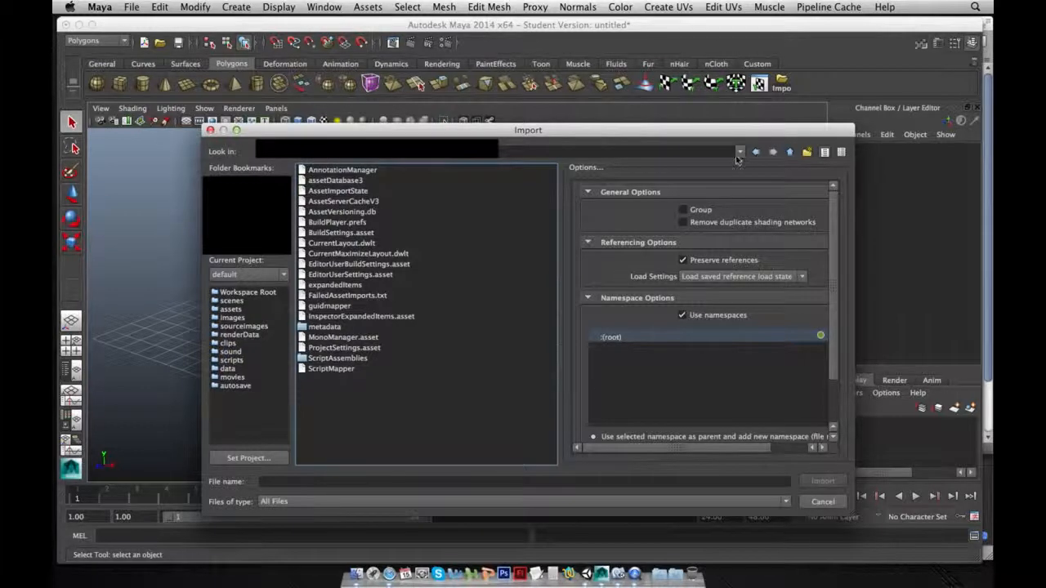
pyautogui.click(756, 152)
pyautogui.doubleClick(327, 170)
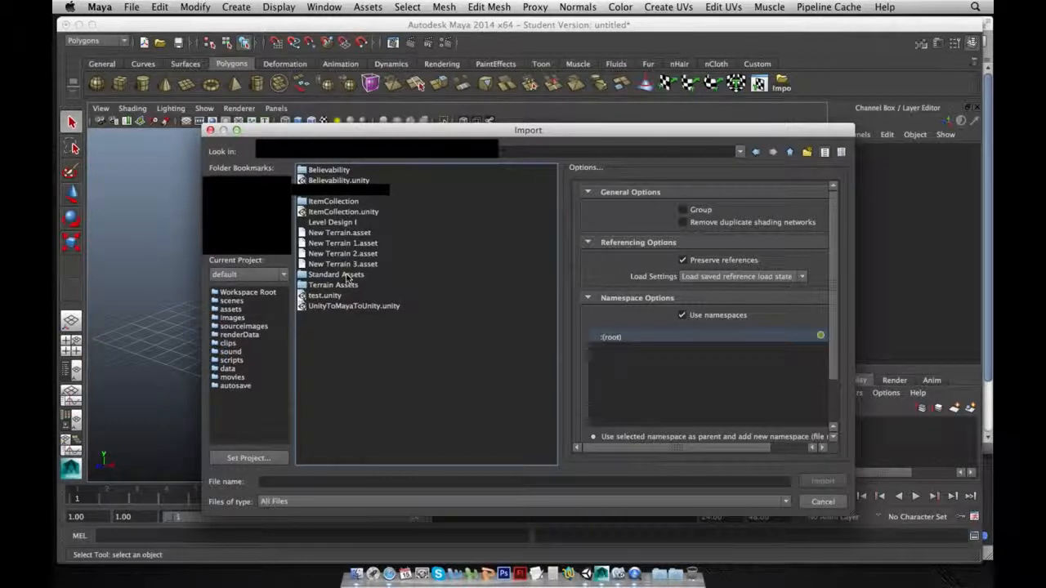
# Import Vehicle_01a.fbx from Level Design I/Meshes/Vehicles into the scene.
pyautogui.doubleClick(330, 223)
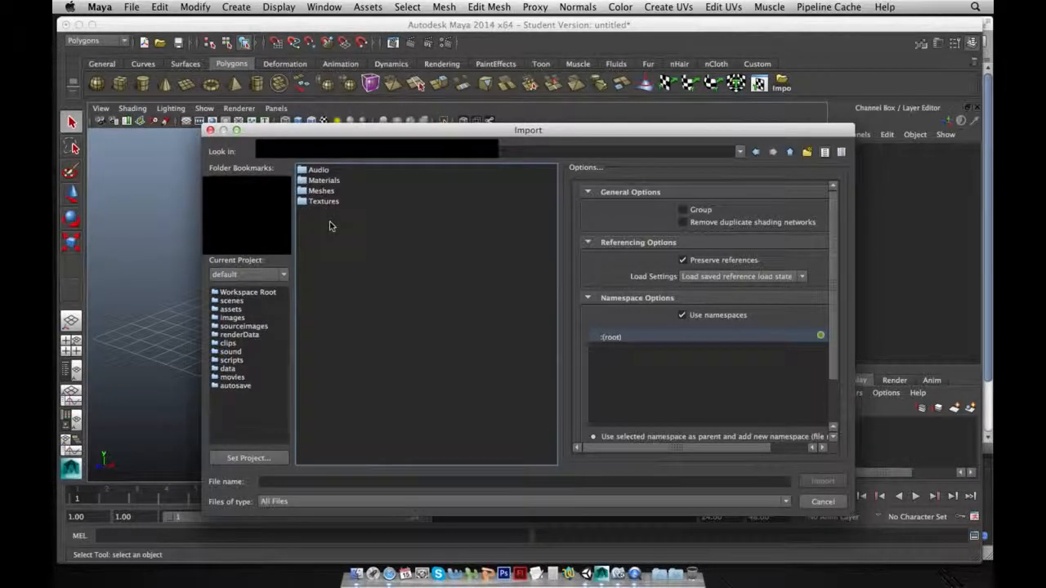
pyautogui.doubleClick(328, 191)
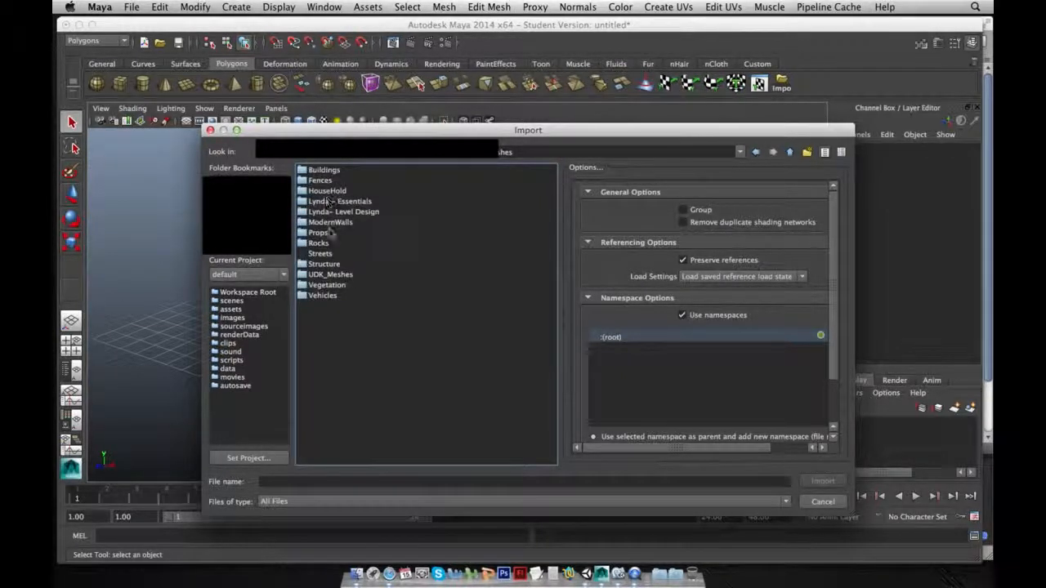
pyautogui.doubleClick(323, 295)
pyautogui.doubleClick(336, 170)
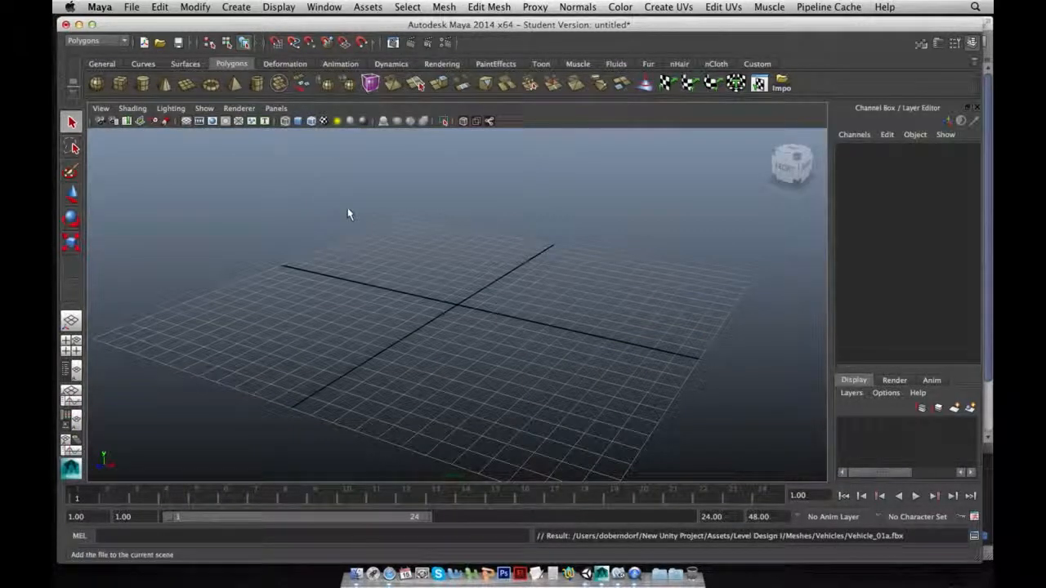
# Set the linear working units to meter in the preferences and save them.
pyautogui.scroll(-15, 423, 277)
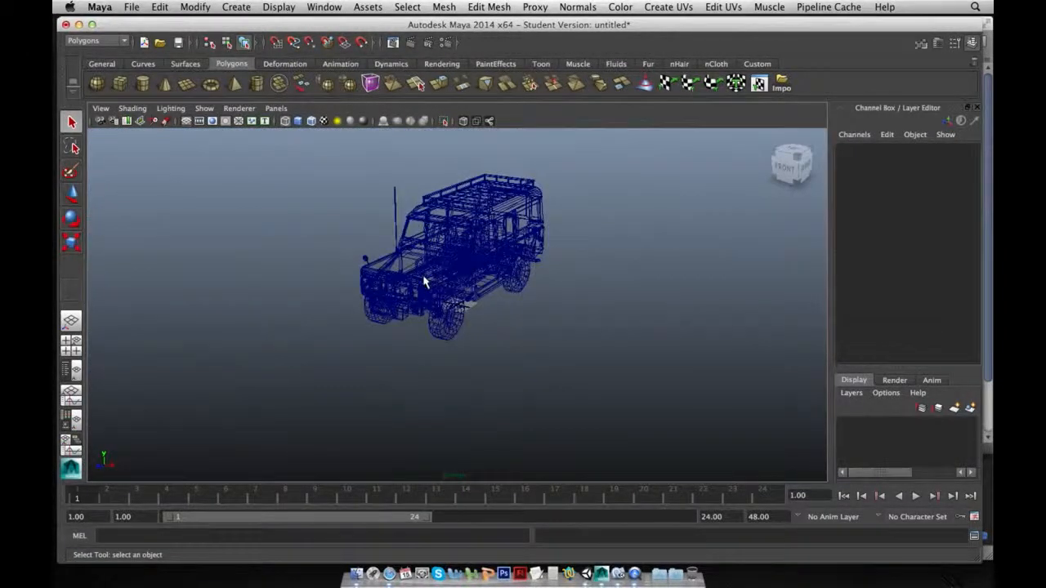
pyautogui.scroll(8, 423, 282)
pyautogui.scroll(-8, 497, 309)
pyautogui.scroll(4, 501, 309)
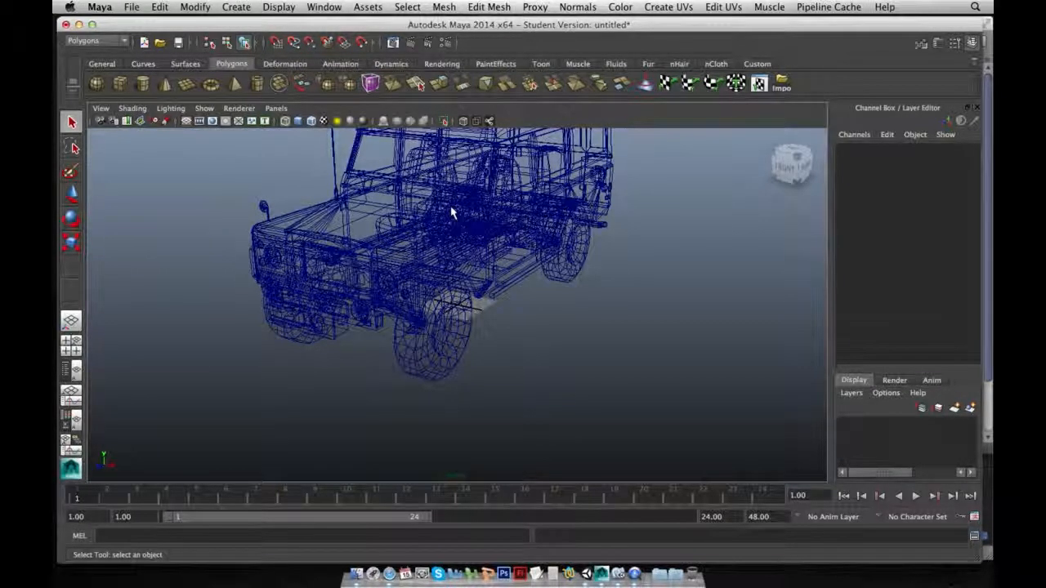
pyautogui.click(327, 8)
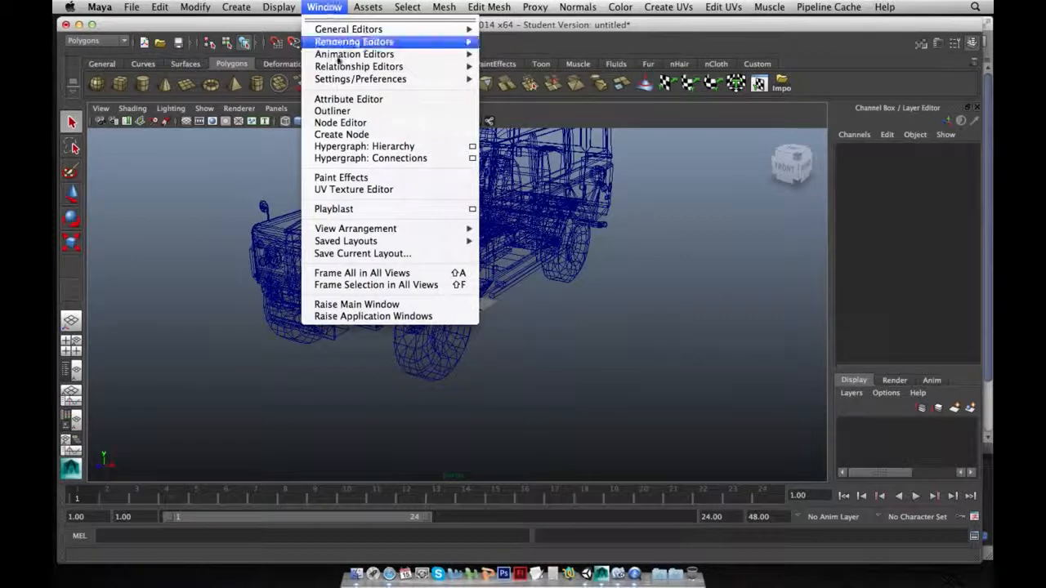
pyautogui.moveTo(335, 79)
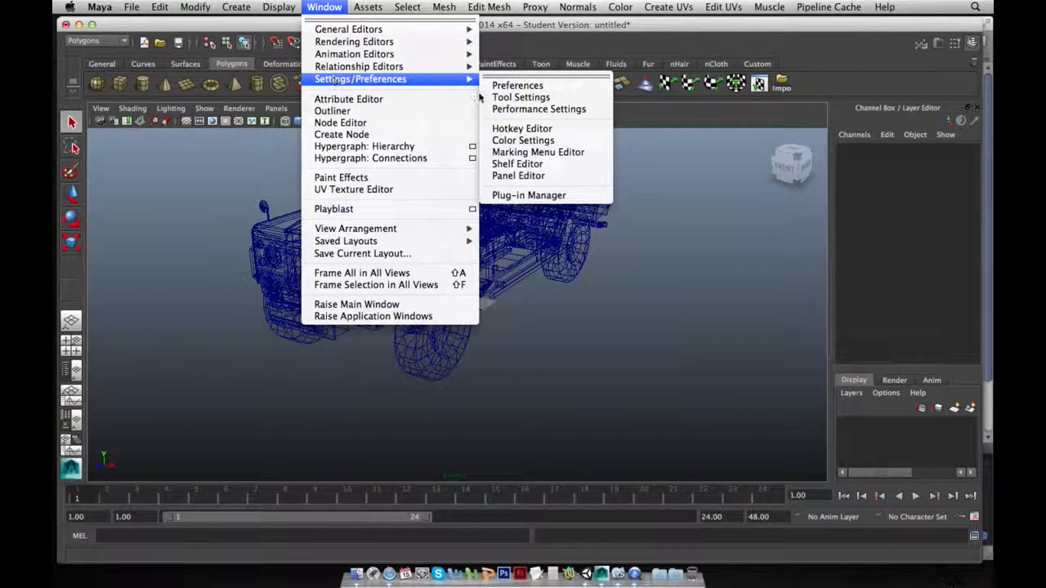
pyautogui.click(507, 86)
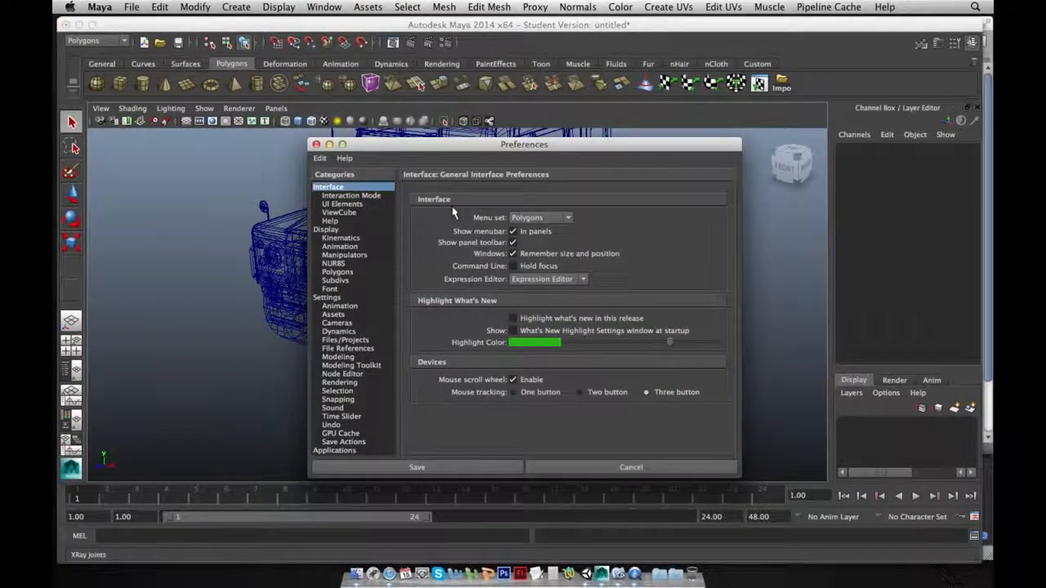
pyautogui.click(342, 299)
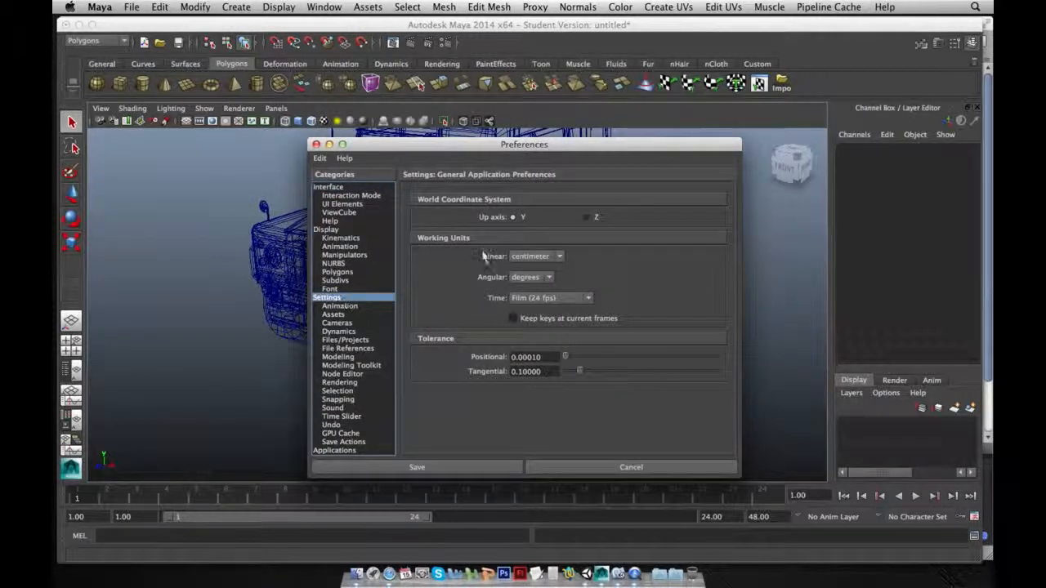
pyautogui.click(560, 256)
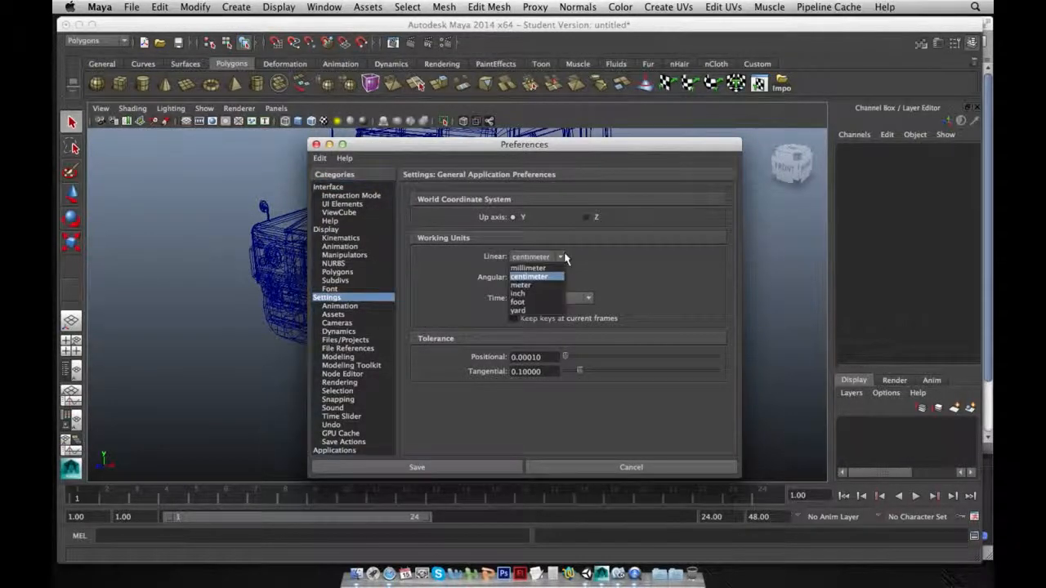
pyautogui.click(545, 287)
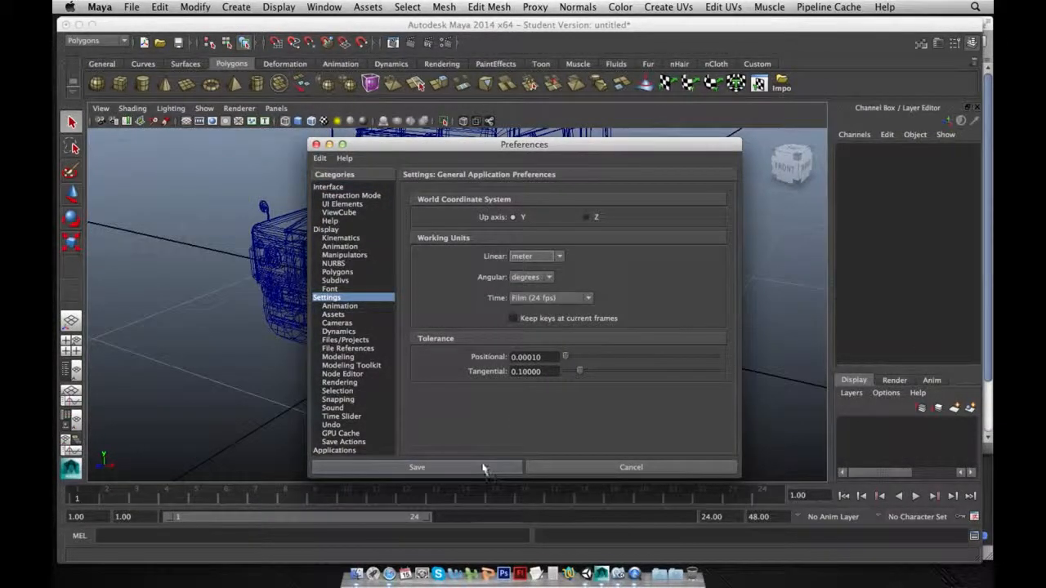
pyautogui.click(482, 466)
# Display the imported vehicle with Smooth Shade All, leaving none of its parts selected.
pyautogui.scroll(-15, 503, 428)
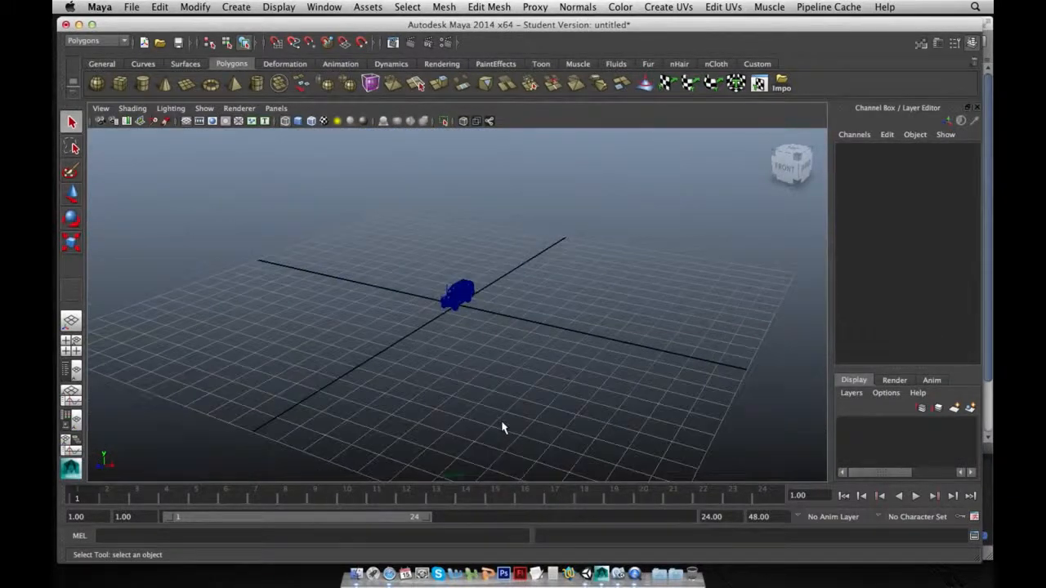
pyautogui.scroll(10, 502, 427)
pyautogui.scroll(3, 502, 427)
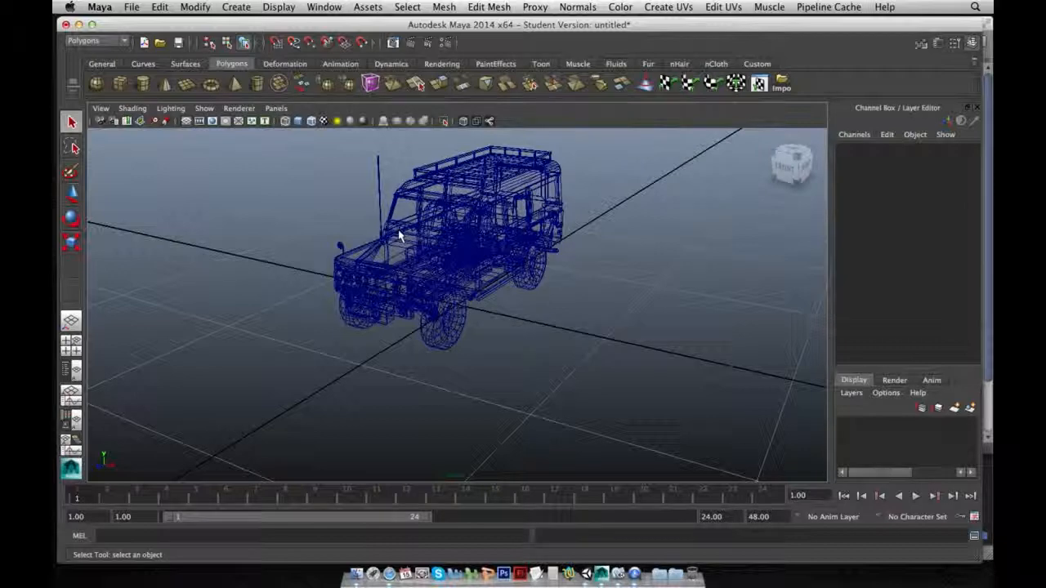
pyautogui.click(440, 183)
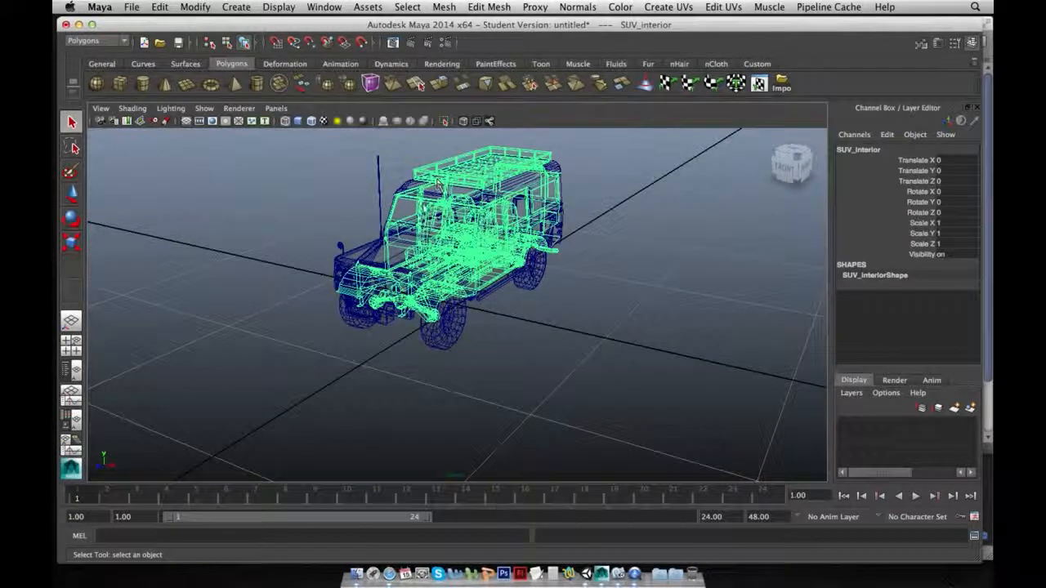
pyautogui.click(306, 255)
pyautogui.click(137, 110)
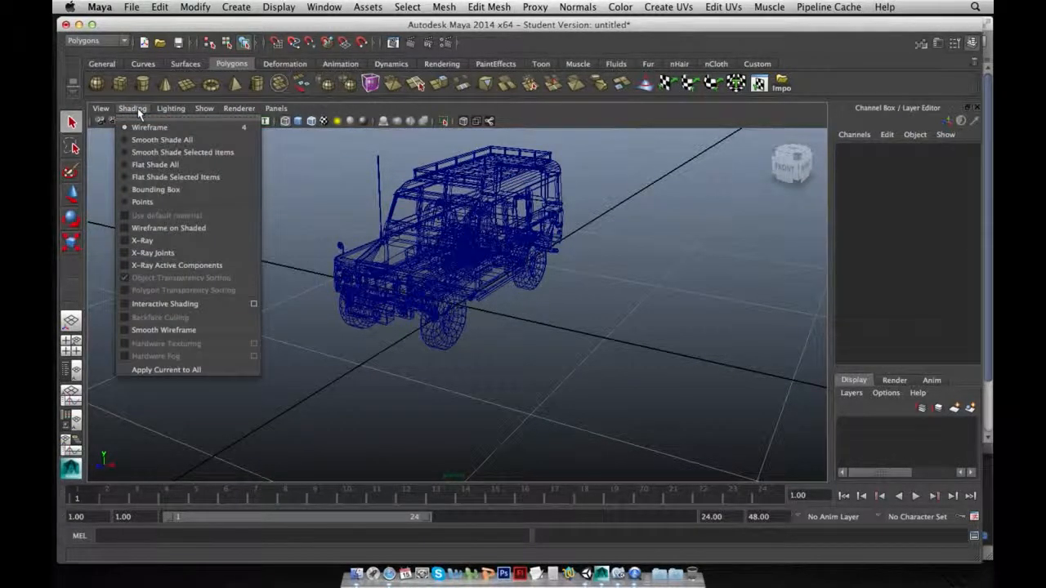
pyautogui.click(137, 141)
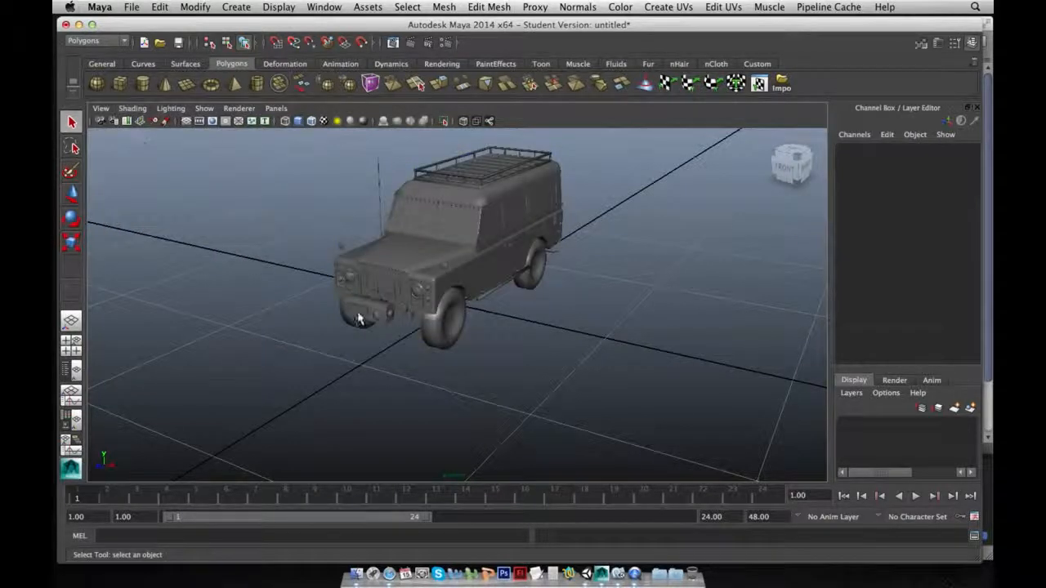
# Delete the vehicle's front left and rear left wheels.
pyautogui.click(455, 342)
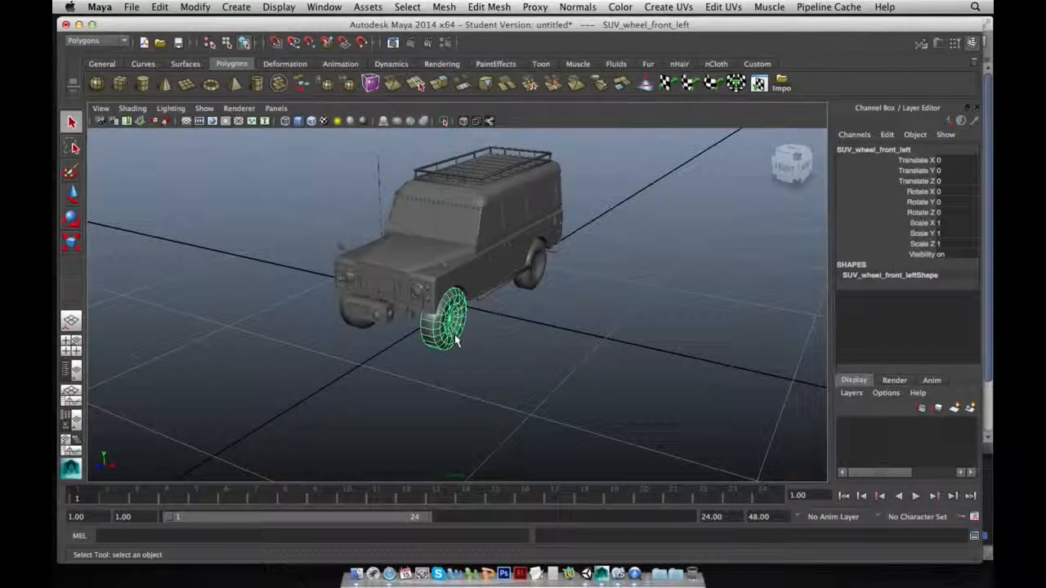
pyautogui.click(537, 274)
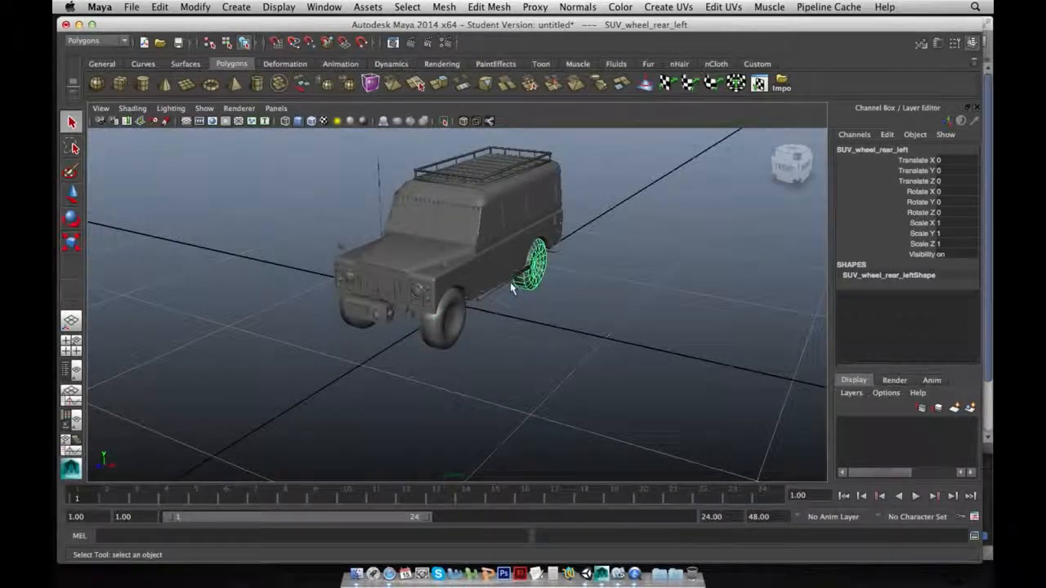
pyautogui.keyDown('shift'); pyautogui.click(456, 333); pyautogui.keyUp('shift')
pyautogui.click(427, 328)
pyautogui.click(433, 328)
pyautogui.keyDown('shift'); pyautogui.click(536, 283); pyautogui.keyUp('shift')
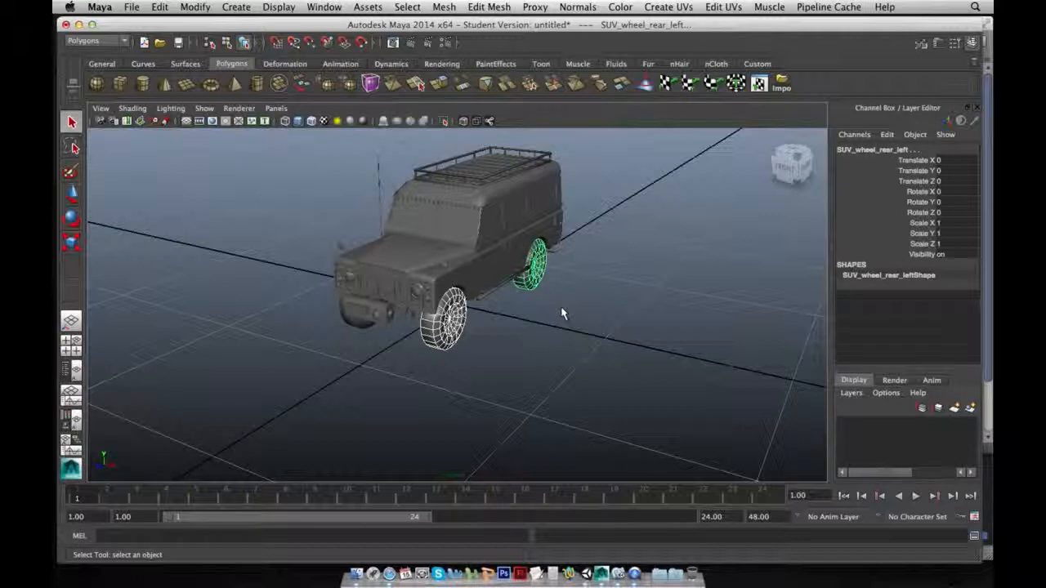
pyautogui.press('Delete')
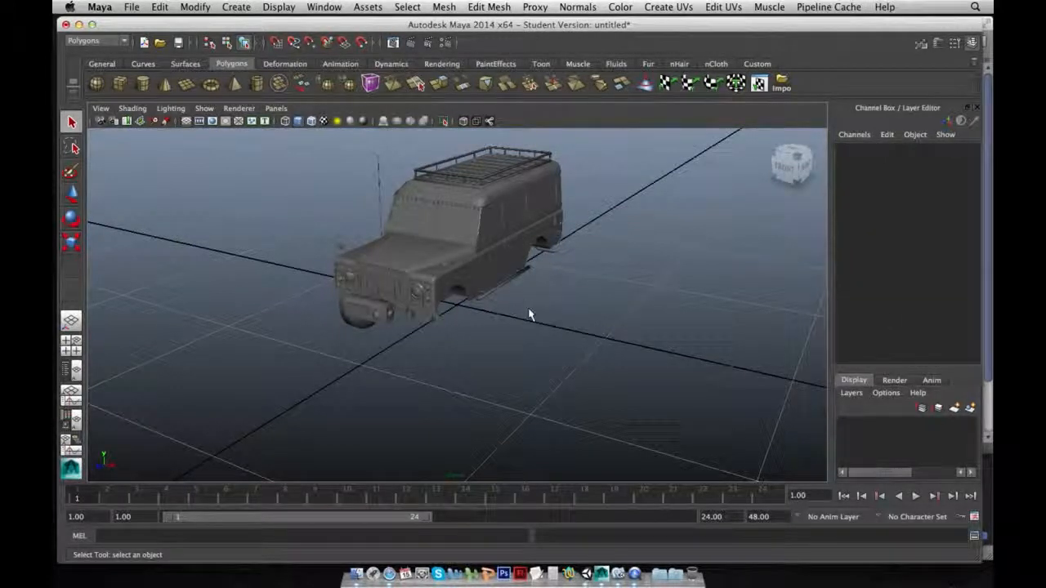
# Delete the vehicle's roof rack, its underbody and the two remaining wheels so that only the exterior body is left.
pyautogui.click(465, 172)
pyautogui.click(551, 226)
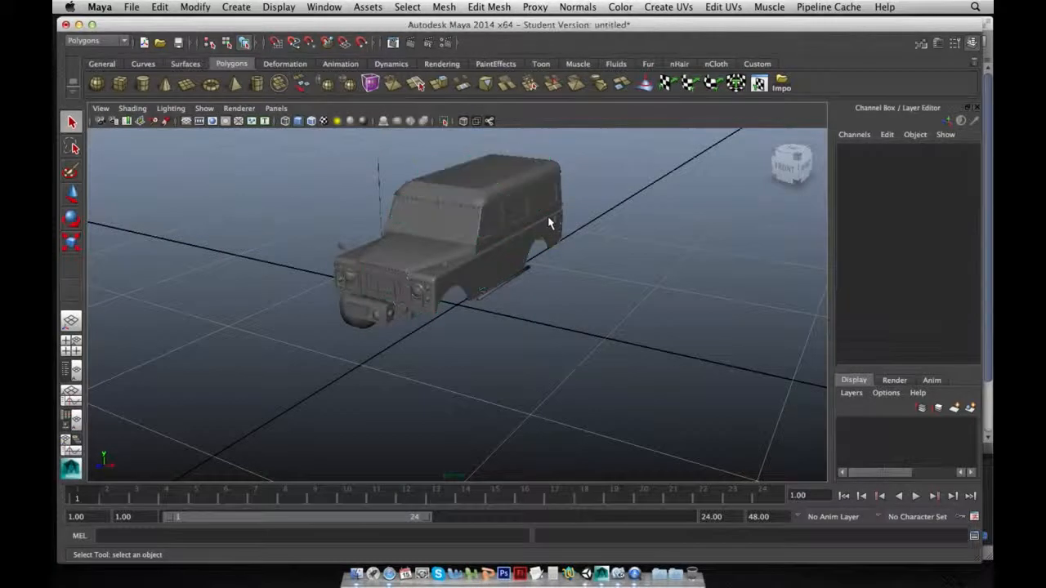
pyautogui.click(365, 330)
pyautogui.click(365, 332)
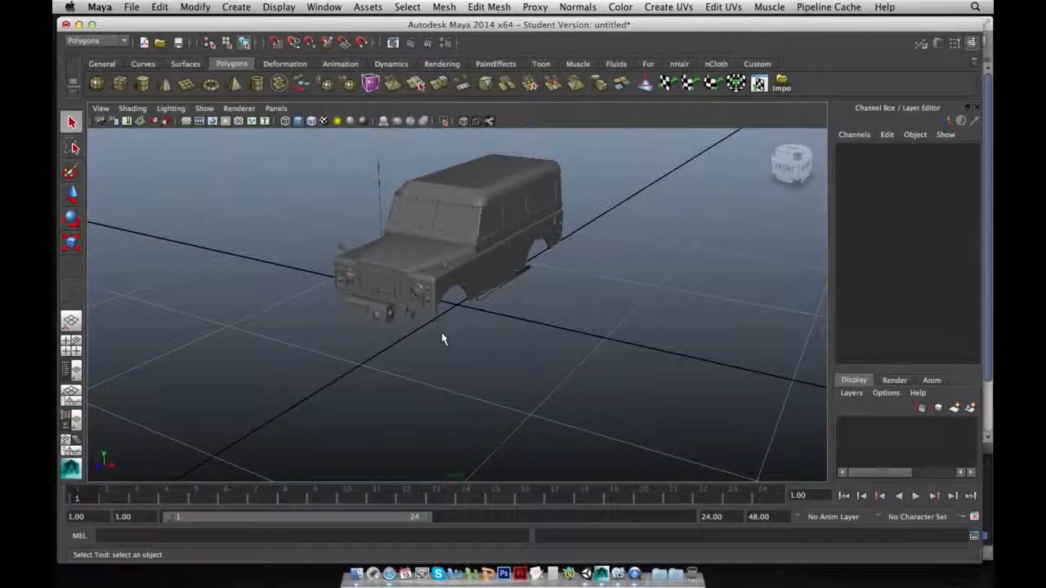
pyautogui.keyDown('alt'); pyautogui.moveTo(404, 334); pyautogui.dragTo(556, 329); pyautogui.keyUp('alt')
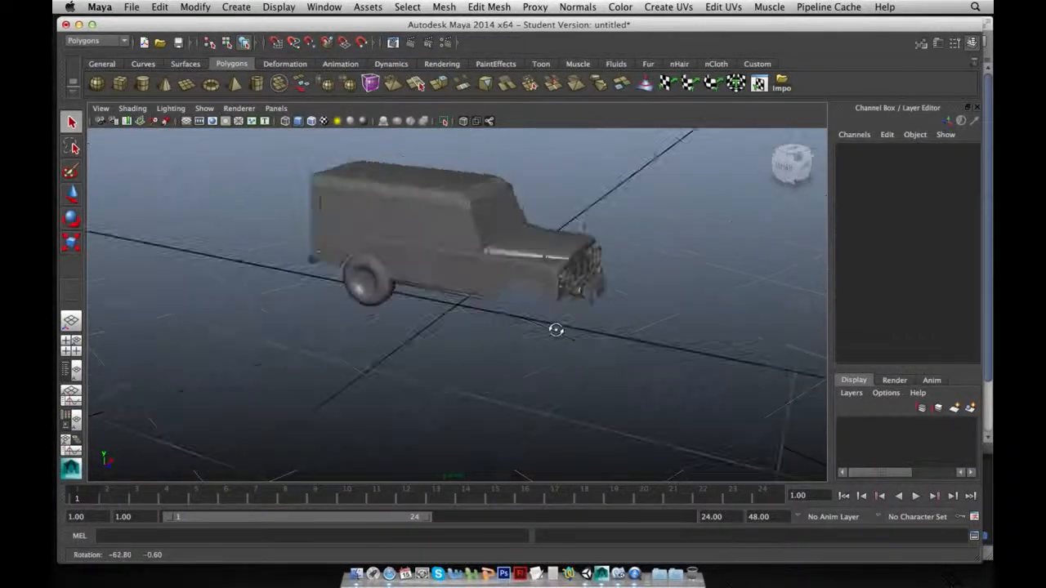
pyautogui.click(389, 304)
pyautogui.press('Delete')
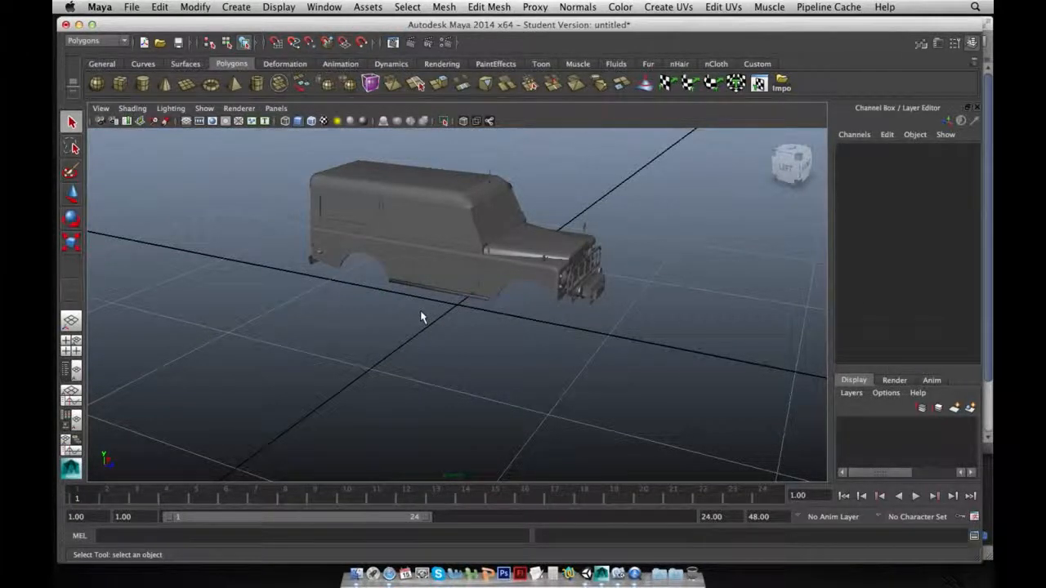
# Lower the SUV_exterior body along the vertical axis to a Translate Y of about -0.216.
pyautogui.click(449, 286)
pyautogui.keyDown('alt'); pyautogui.moveTo(665, 299); pyautogui.dragTo(478, 299); pyautogui.keyUp('alt')
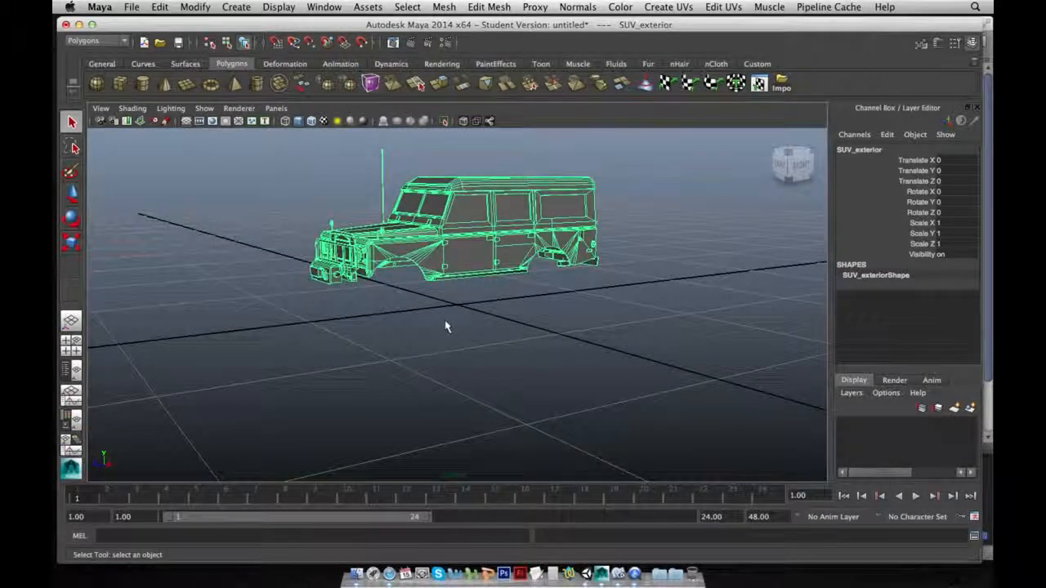
pyautogui.click(72, 194)
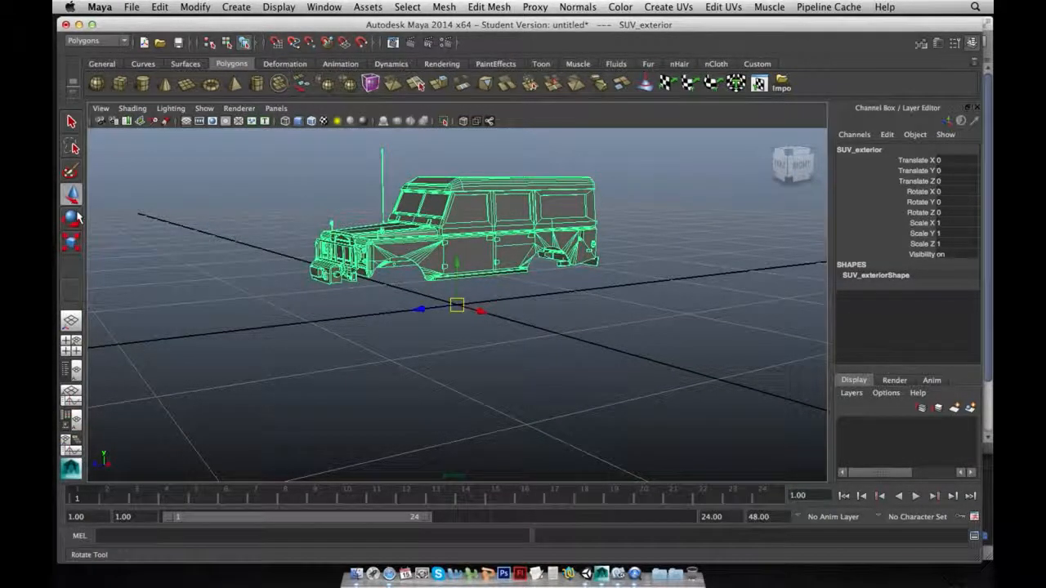
pyautogui.click(72, 217)
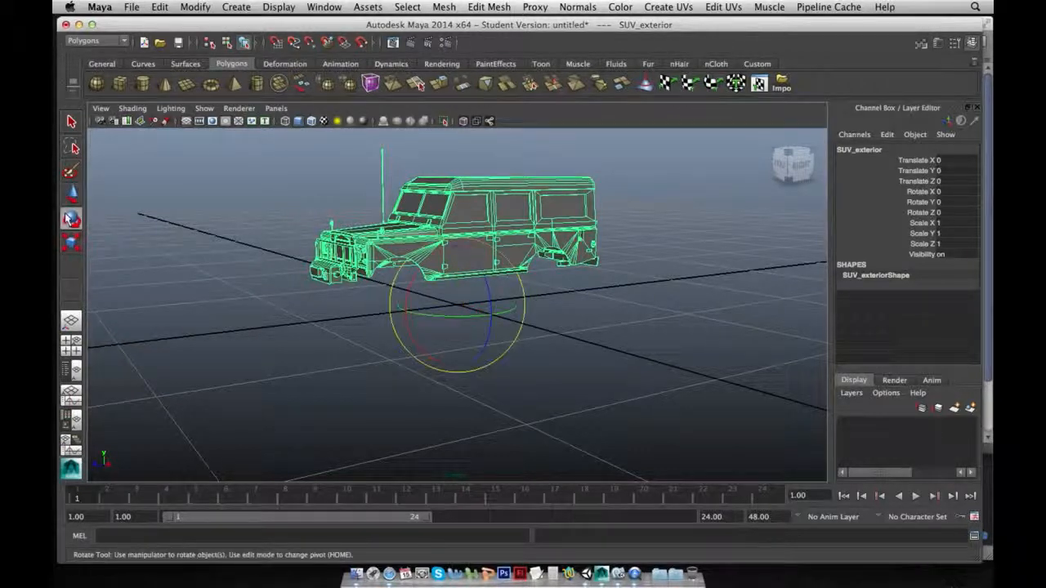
pyautogui.click(72, 242)
pyautogui.click(72, 194)
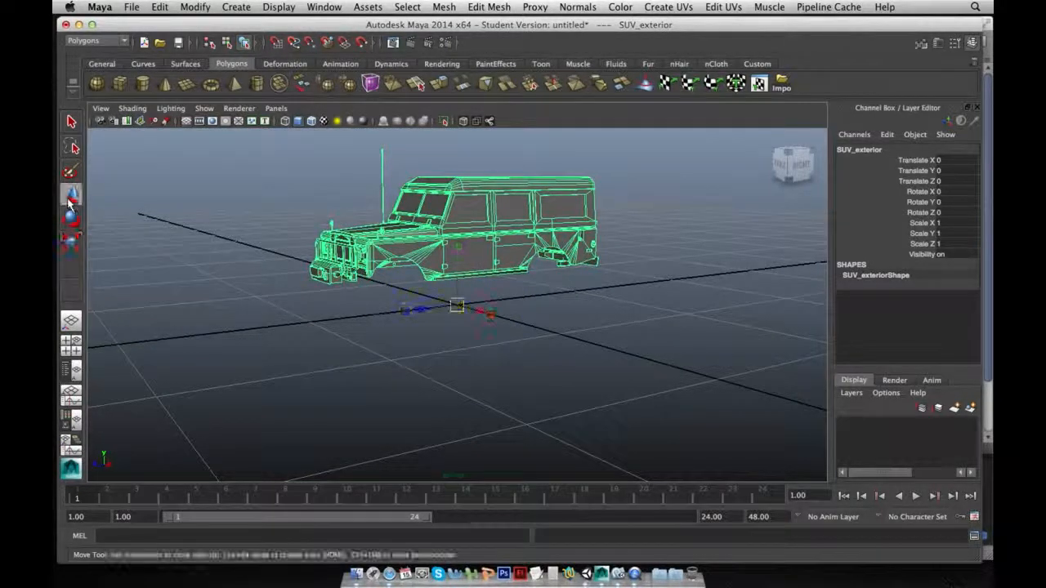
pyautogui.moveTo(457, 267); pyautogui.dragTo(500, 317)
pyautogui.keyDown('alt'); pyautogui.moveTo(571, 339); pyautogui.dragTo(556, 366); pyautogui.keyUp('alt')
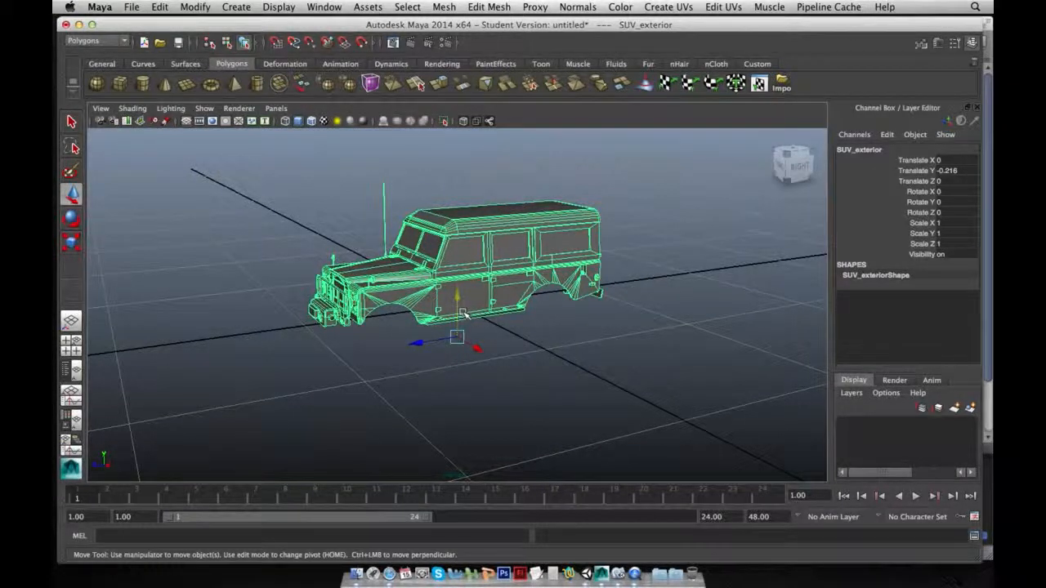
# Switch to the four-view layout and bring the whole vehicle body into the top, front and side views.
pyautogui.press('space')
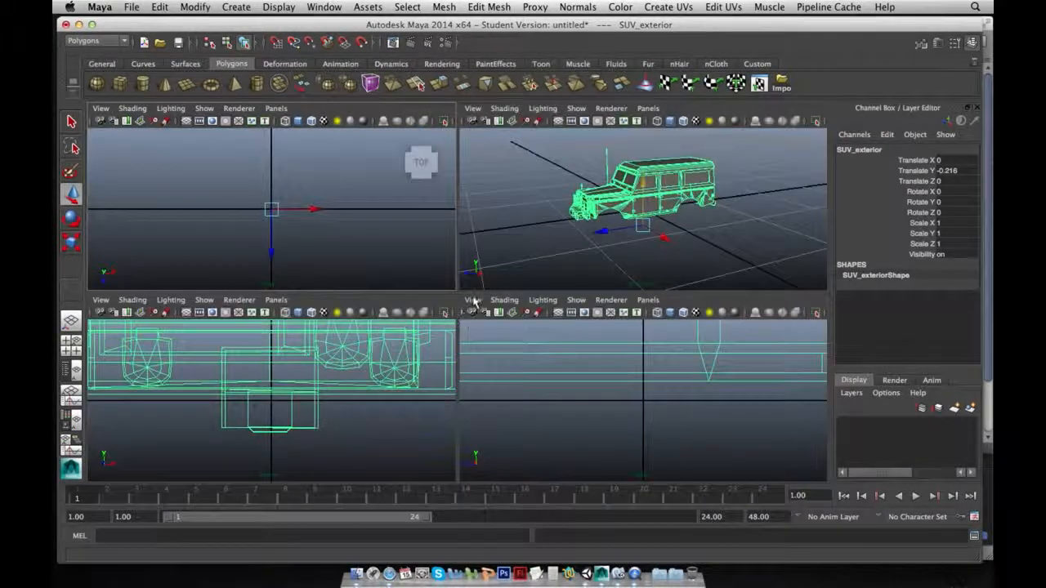
pyautogui.press('space')
pyautogui.press('space')
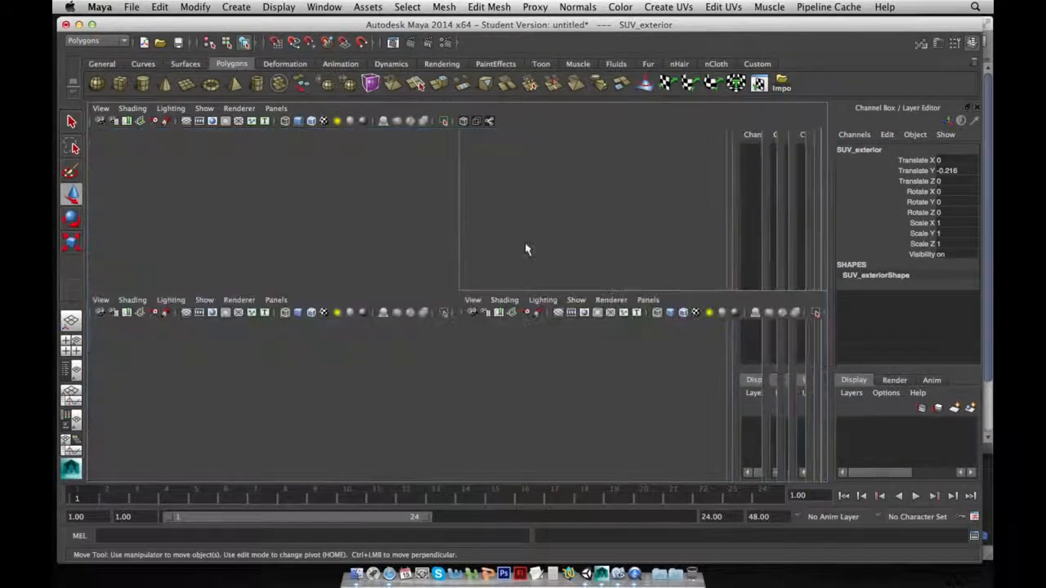
pyautogui.press('space')
pyautogui.press('space')
pyautogui.press('space')
pyautogui.press('space')
pyautogui.scroll(-5, 364, 352)
pyautogui.scroll(5, 364, 352)
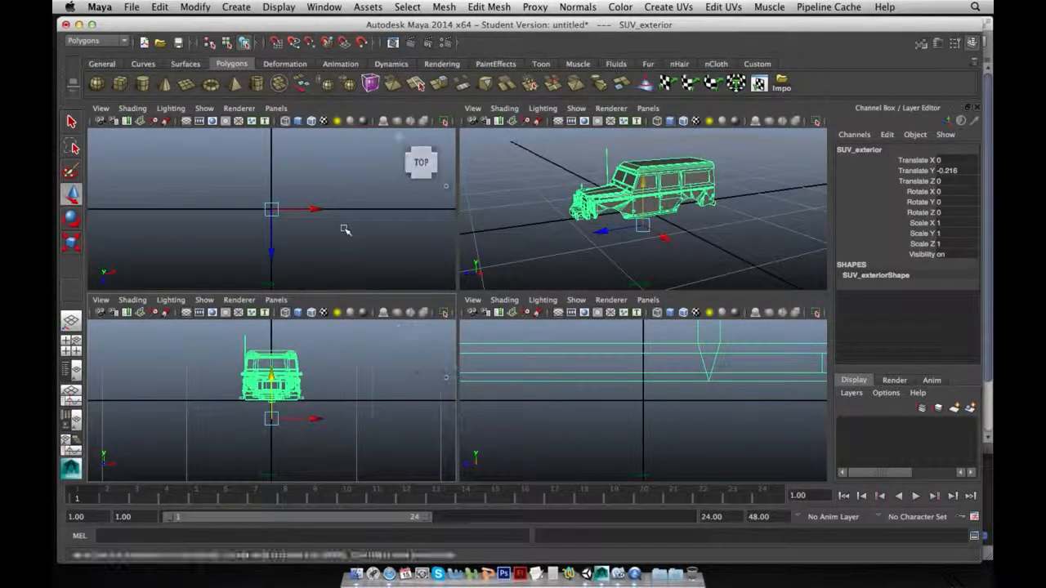
pyautogui.scroll(-5, 343, 230)
pyautogui.scroll(-8, 544, 357)
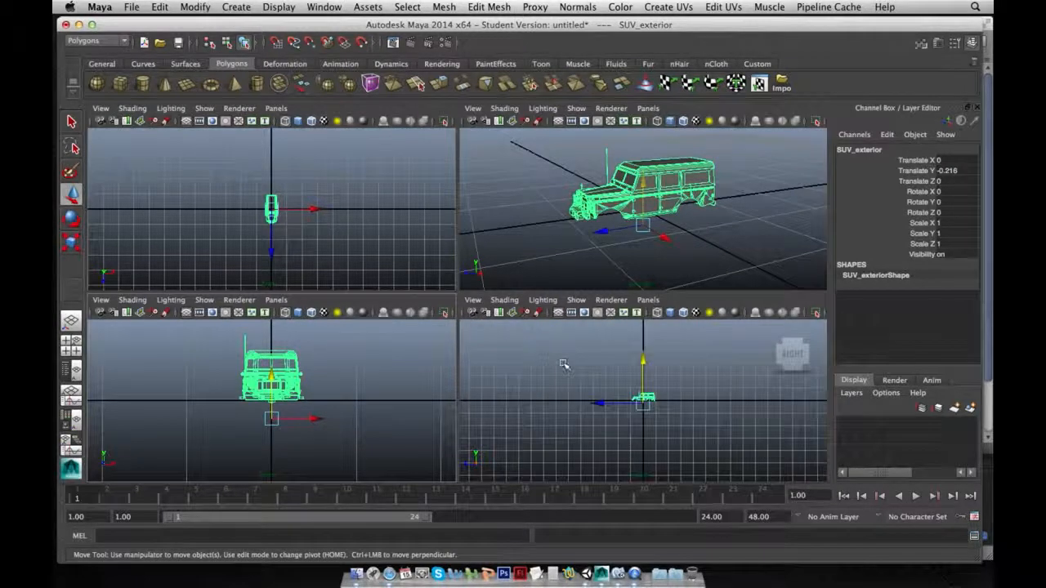
pyautogui.scroll(5, 563, 364)
pyautogui.scroll(-5, 562, 364)
pyautogui.scroll(3, 564, 363)
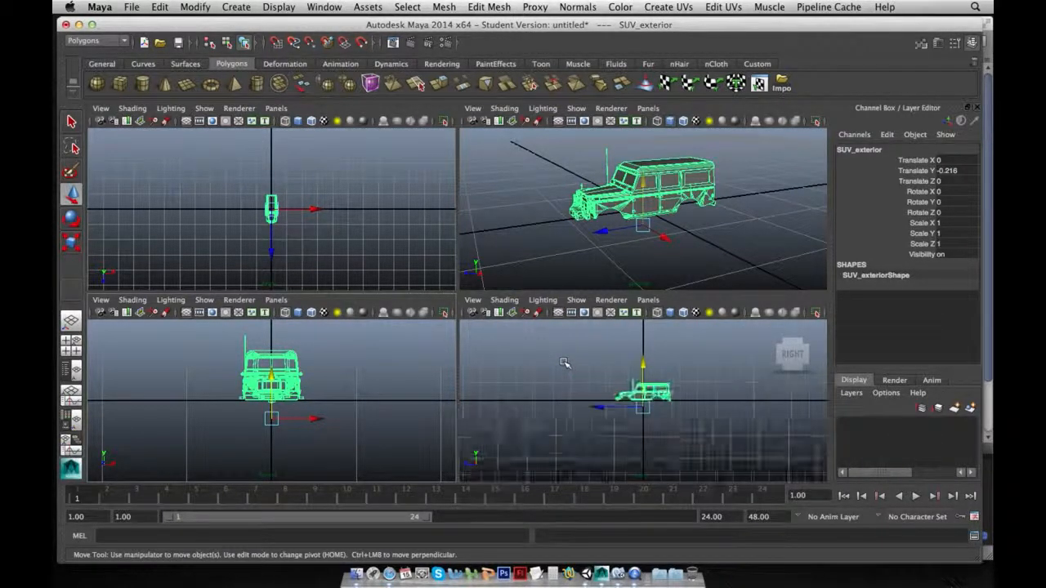
pyautogui.scroll(2, 563, 362)
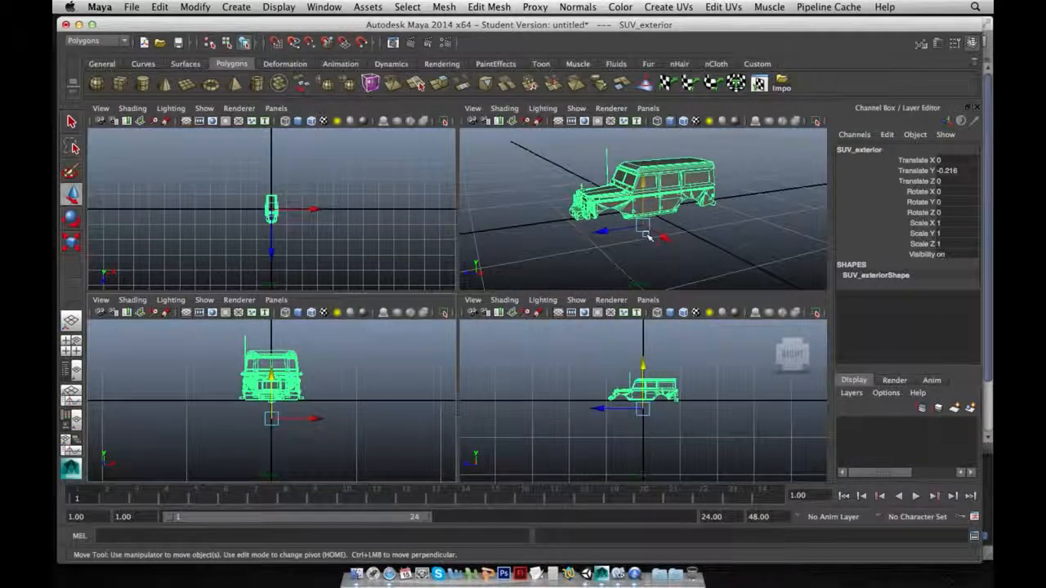
# Frame the selected vehicle body in the perspective, top, front and side views.
pyautogui.click(657, 200)
pyautogui.press('f')
pyautogui.press('f')
pyautogui.press('f')
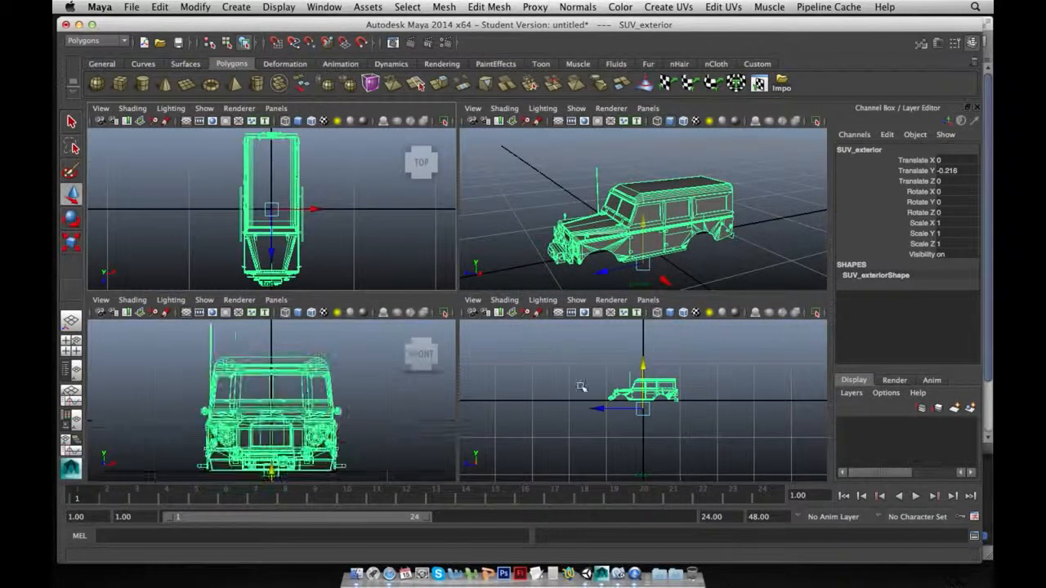
pyautogui.press('f')
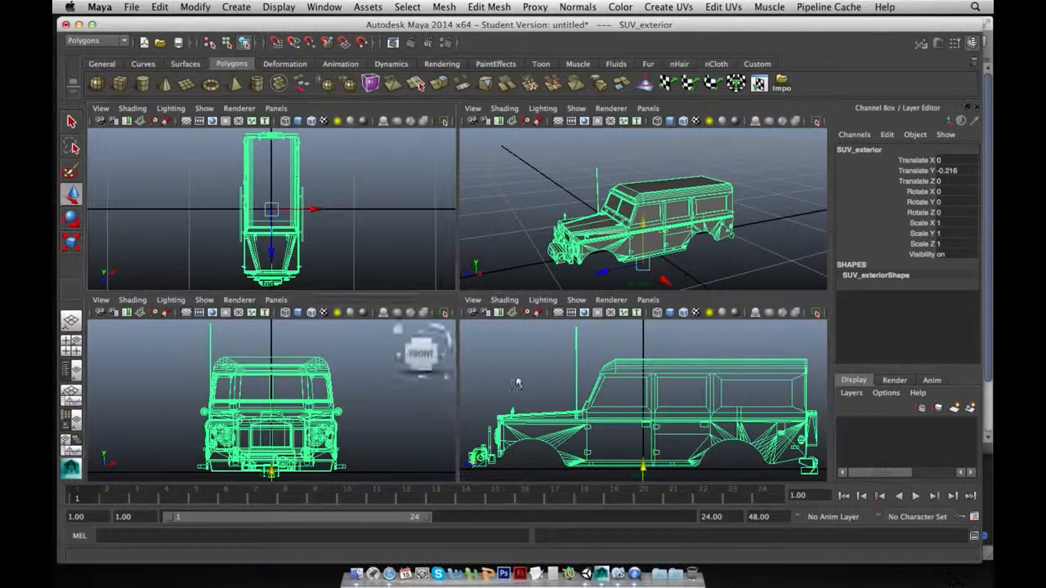
pyautogui.scroll(-5, 532, 415)
pyautogui.press('f')
pyautogui.scroll(-5, 531, 414)
pyautogui.press('f')
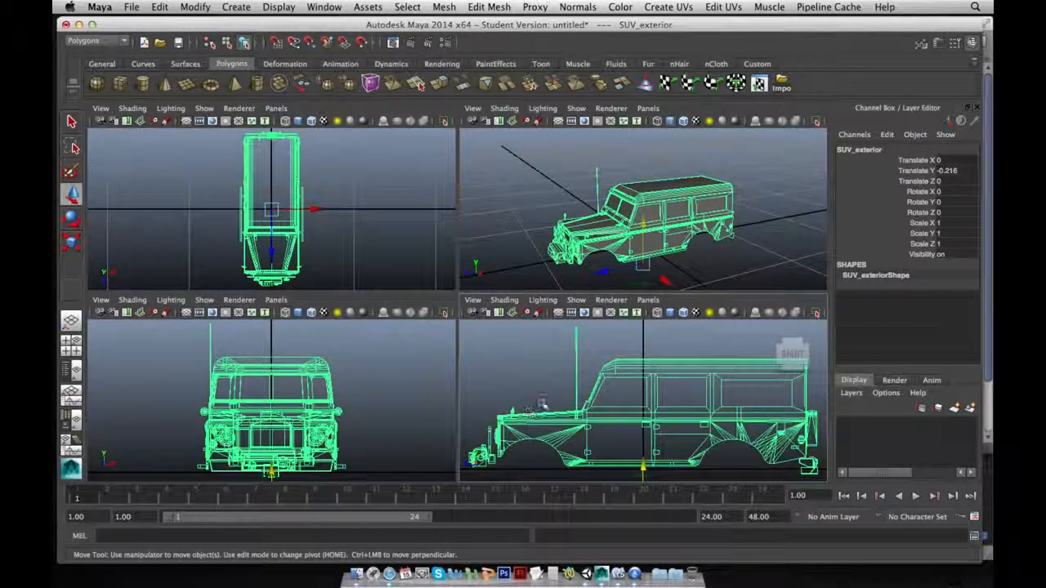
# Move the body's pivot point to a free spot above the hood in the side view.
pyautogui.click(636, 208)
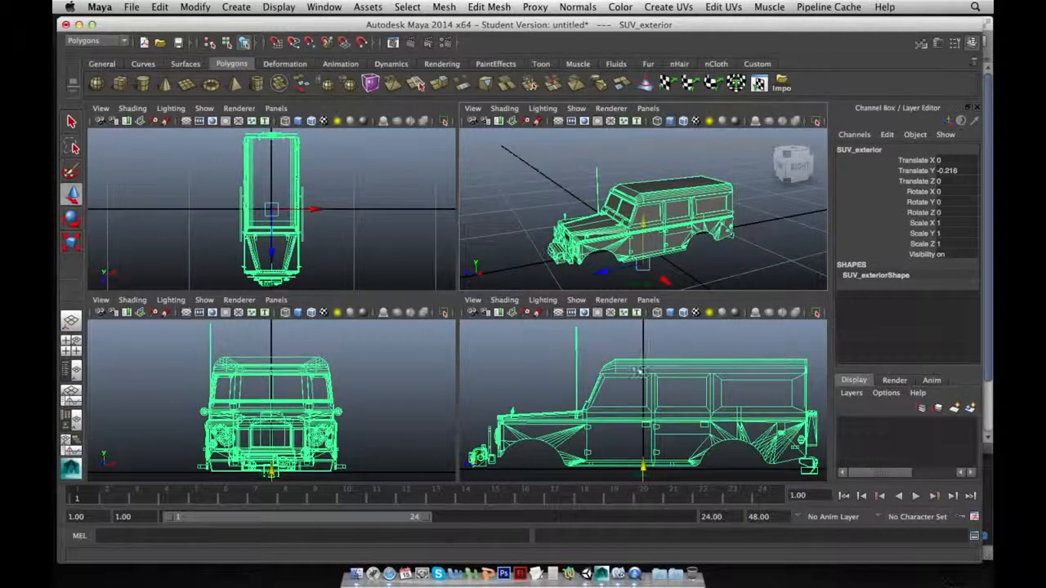
pyautogui.scroll(-5, 638, 372)
pyautogui.scroll(3, 636, 376)
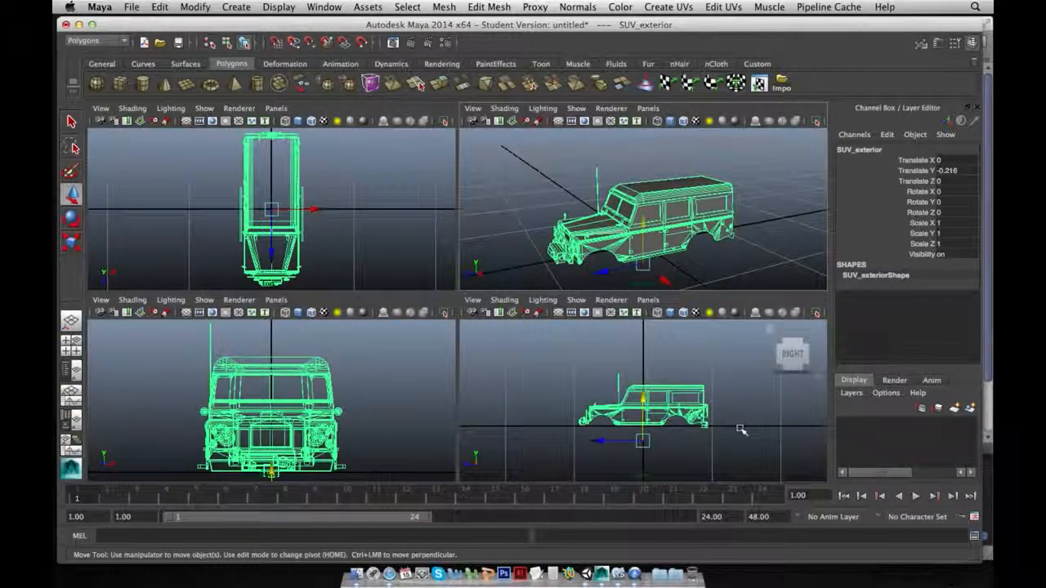
pyautogui.scroll(1, 613, 426)
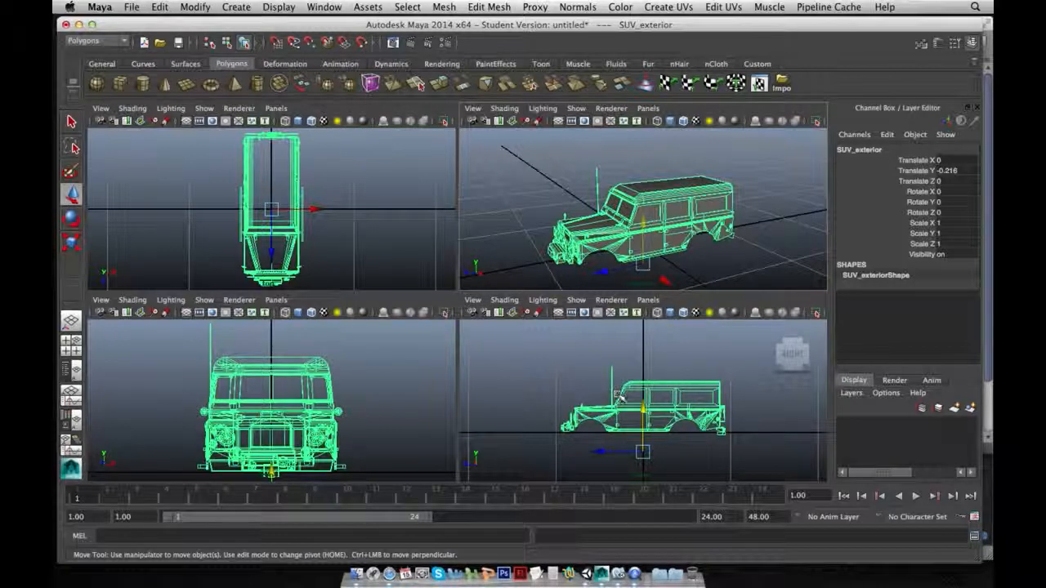
pyautogui.press('Home')
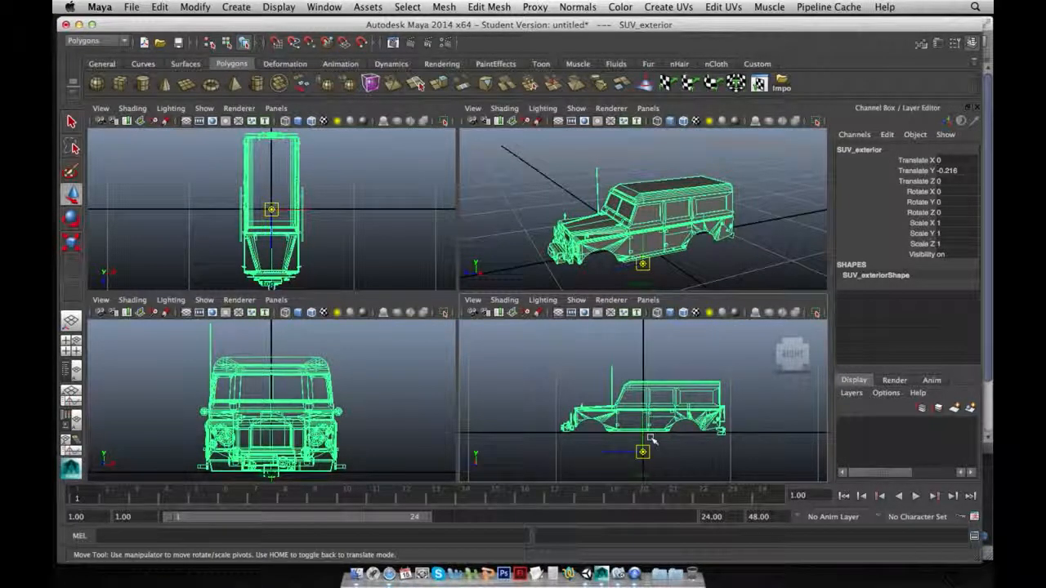
pyautogui.moveTo(643, 451); pyautogui.dragTo(603, 372)
pyautogui.press('Home')
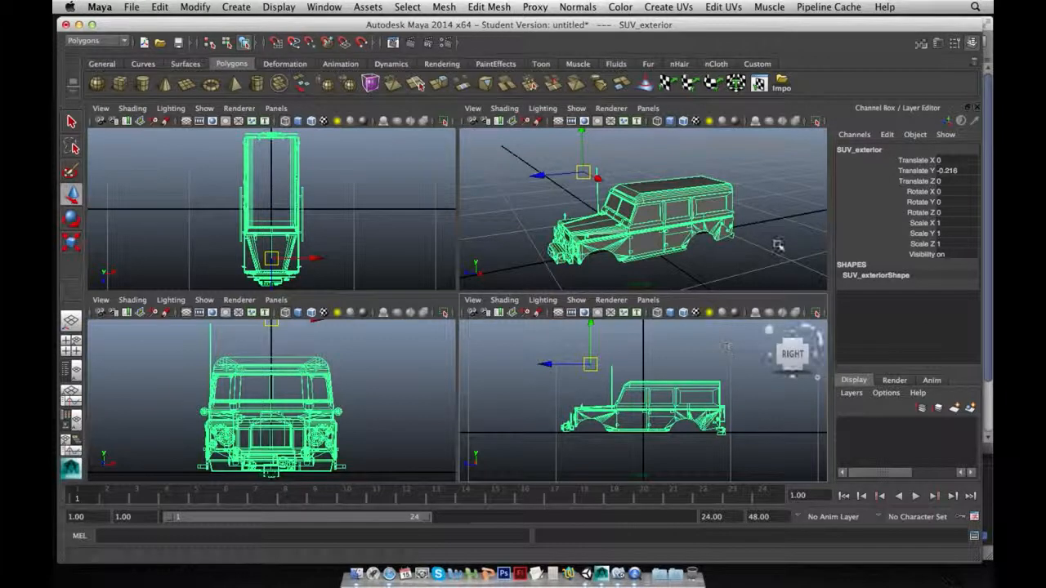
# Snap the body's pivot point to the grid origin in the side view and return to normal translate mode.
pyautogui.press('Home')
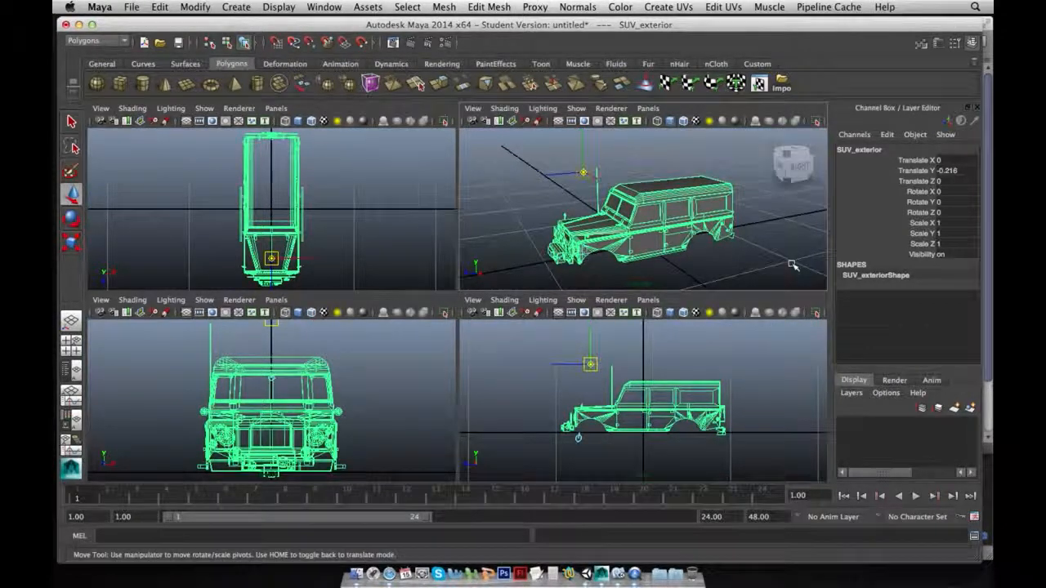
pyautogui.press('x')
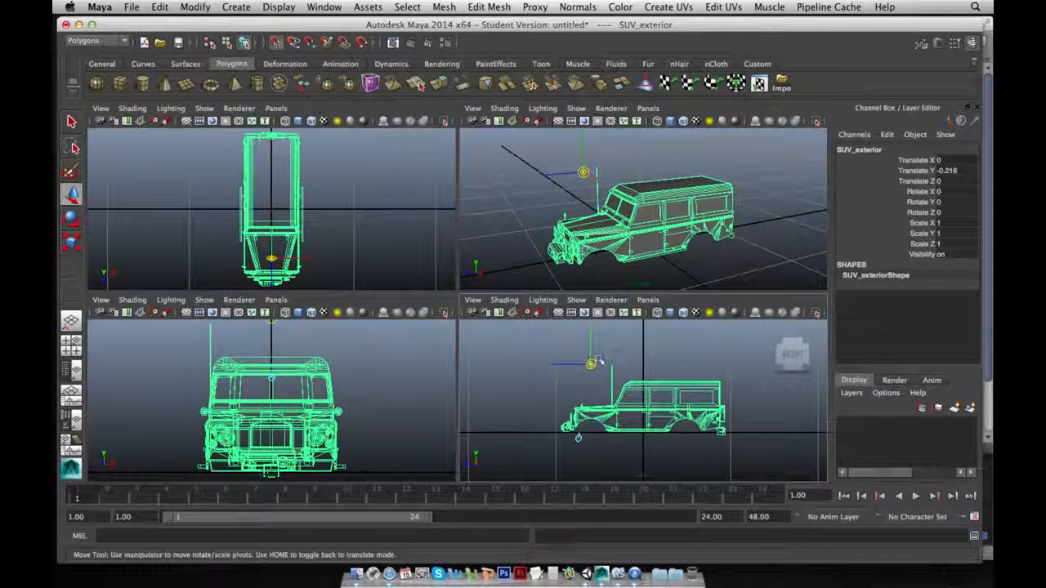
pyautogui.moveTo(592, 366); pyautogui.dragTo(643, 433)
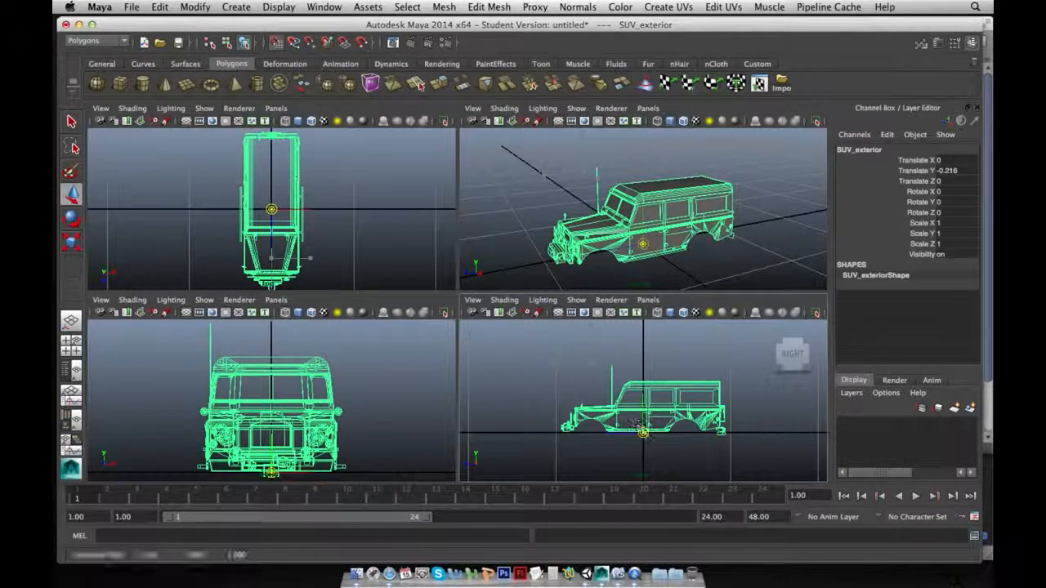
pyautogui.press('Home')
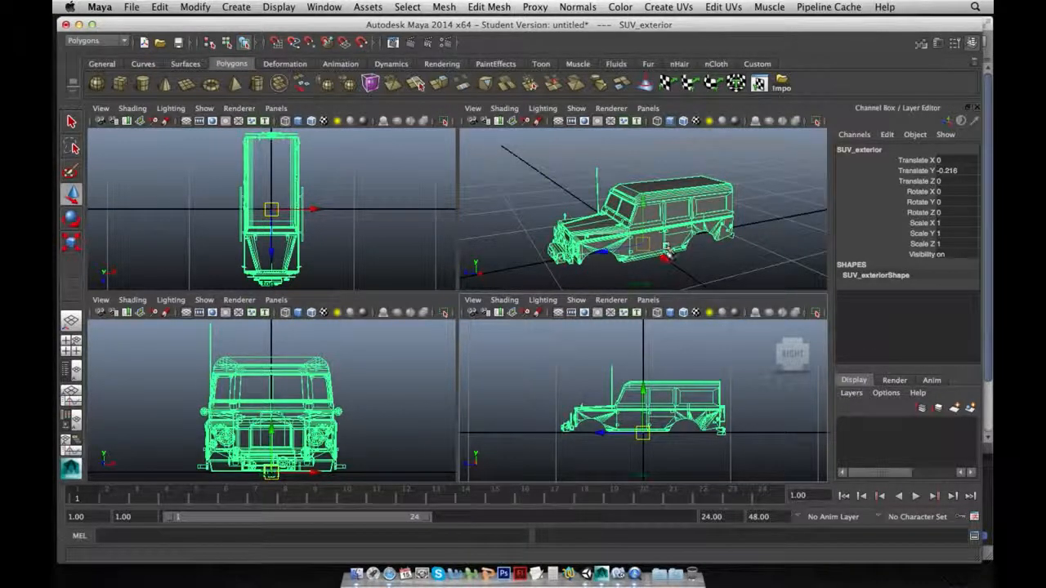
# Export the selected body as an FBX file named Vehicle_01b.fbx in the Meshes/Vehicles folder.
pyautogui.click(677, 196)
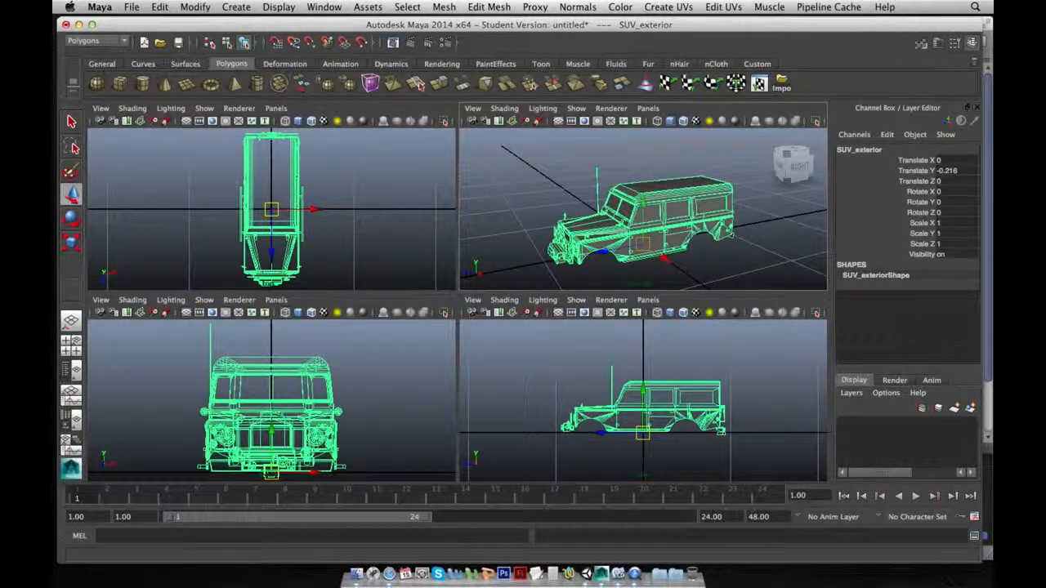
pyautogui.click(131, 6)
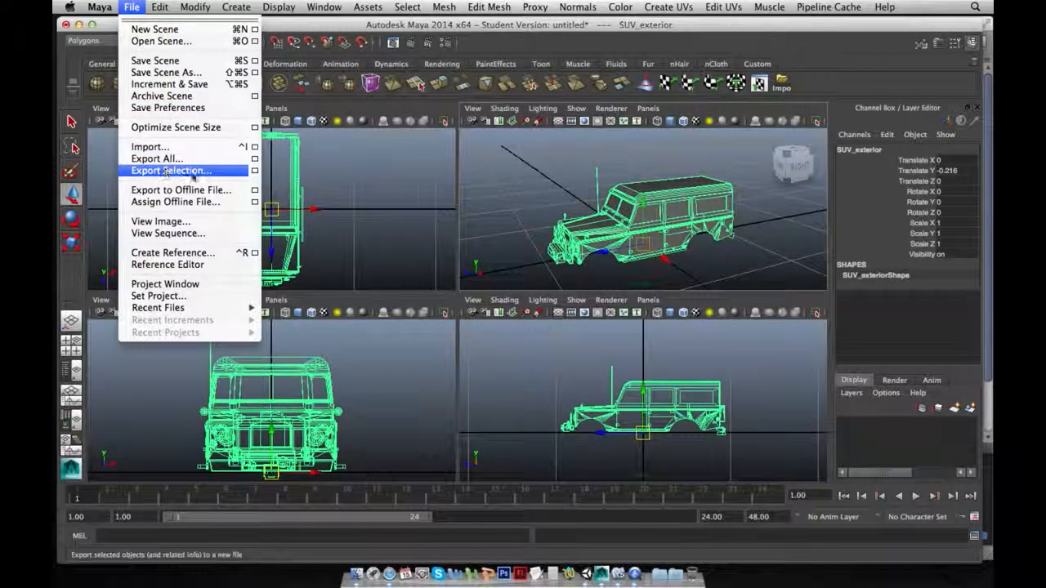
pyautogui.click(196, 170)
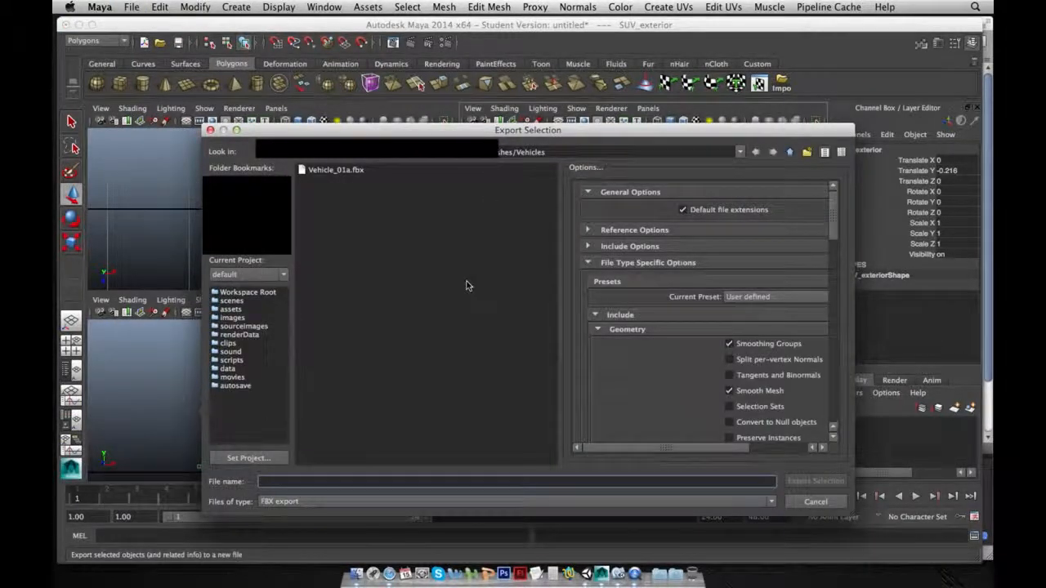
pyautogui.click(362, 170)
pyautogui.click(393, 482)
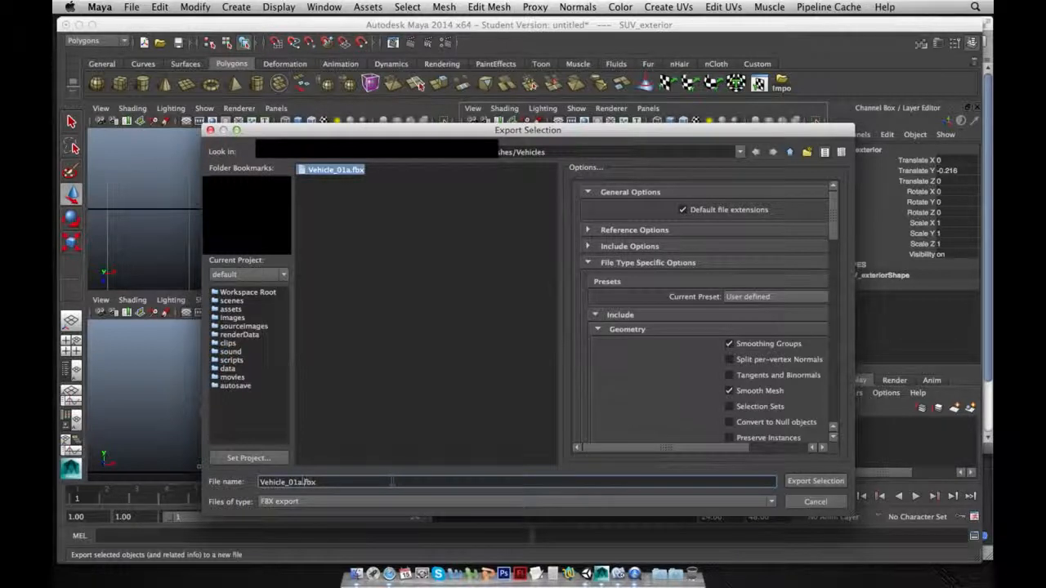
pyautogui.press('BackSpace')
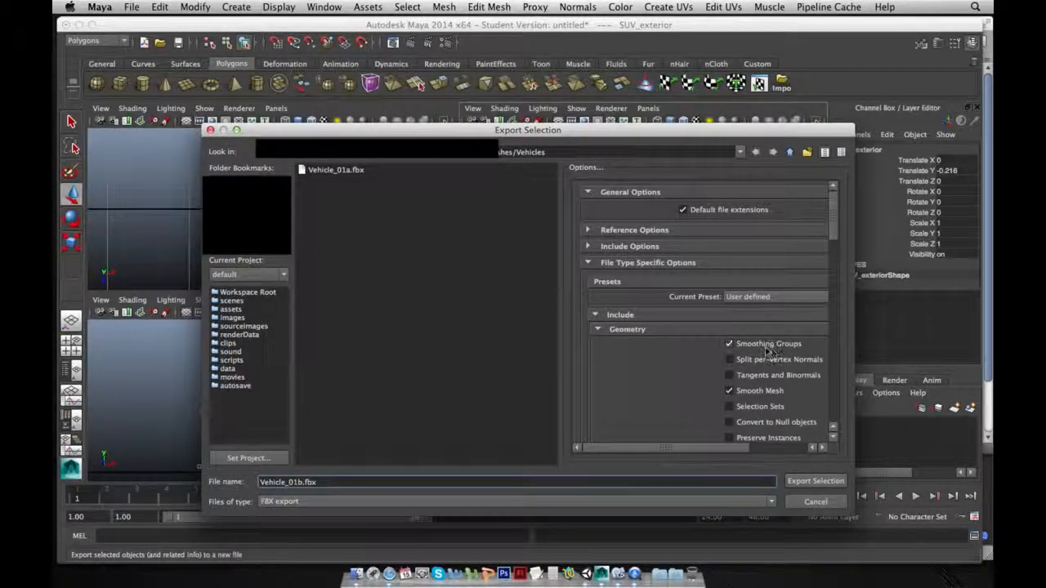
pyautogui.click(826, 483)
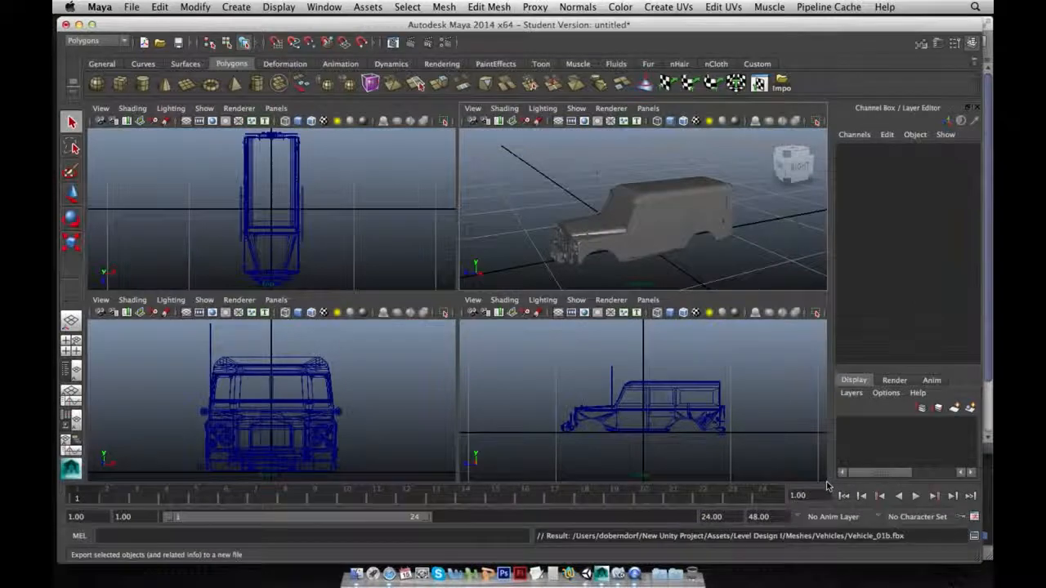
# Switch to the Unity project window behind Maya.
pyautogui.moveTo(586, 25); pyautogui.dragTo(588, 119)
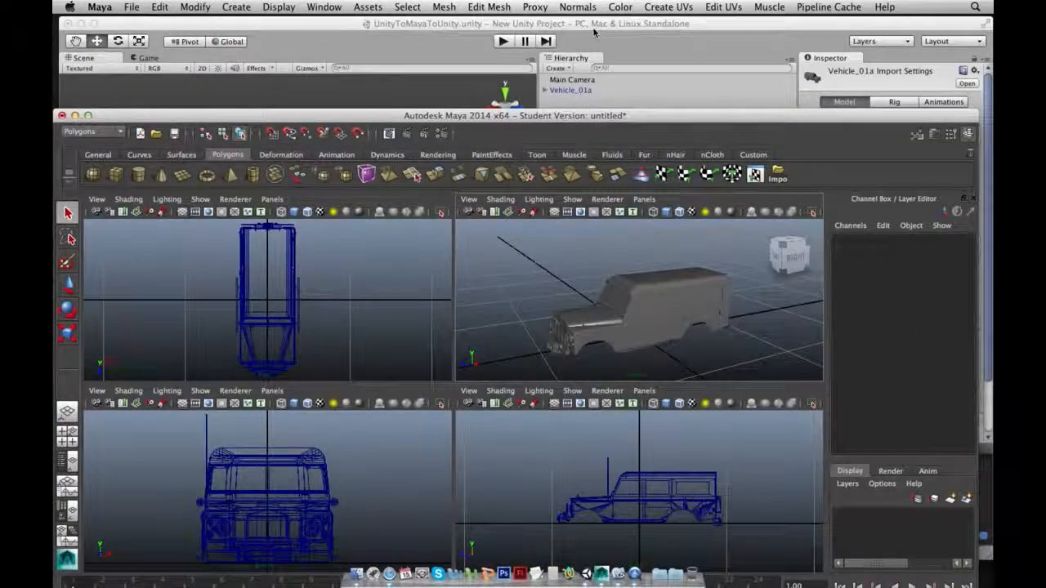
pyautogui.click(593, 28)
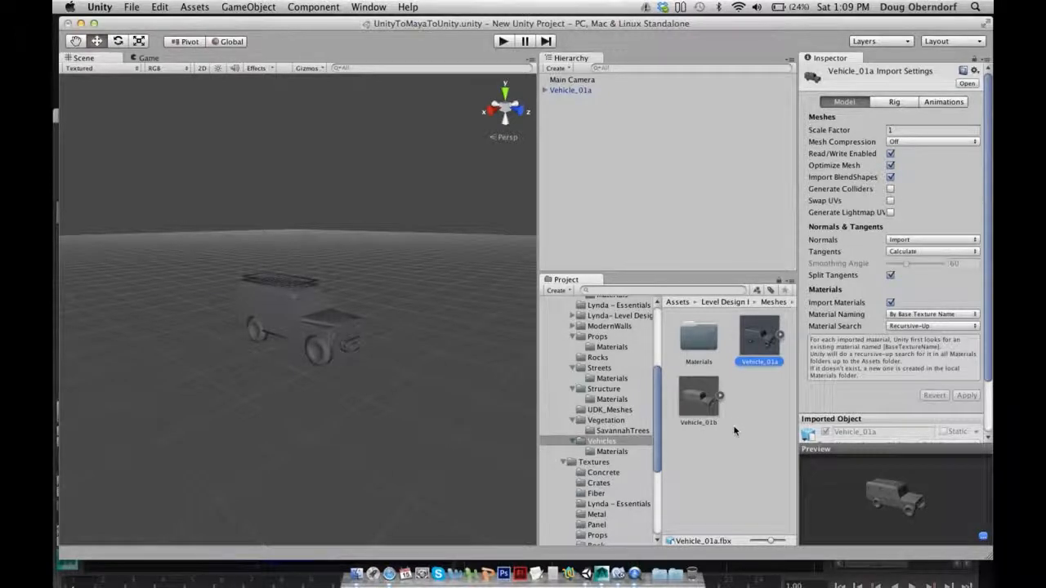
# Refresh the project assets, then examine Vehicle_01b's model preview and the avatar among its sub-assets.
pyautogui.rightClick(739, 453)
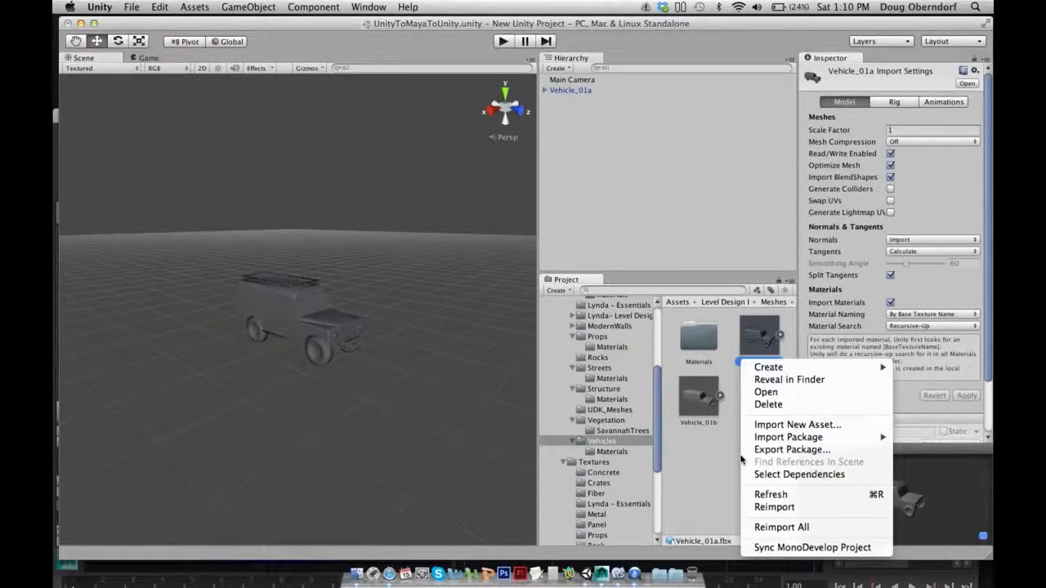
pyautogui.click(770, 494)
pyautogui.click(704, 402)
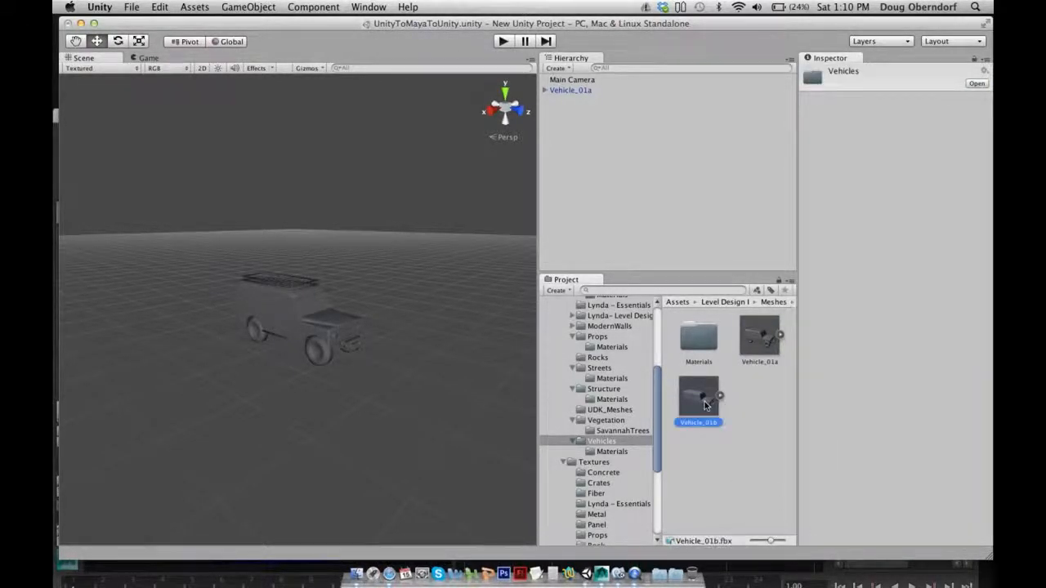
pyautogui.moveTo(917, 509); pyautogui.dragTo(894, 495)
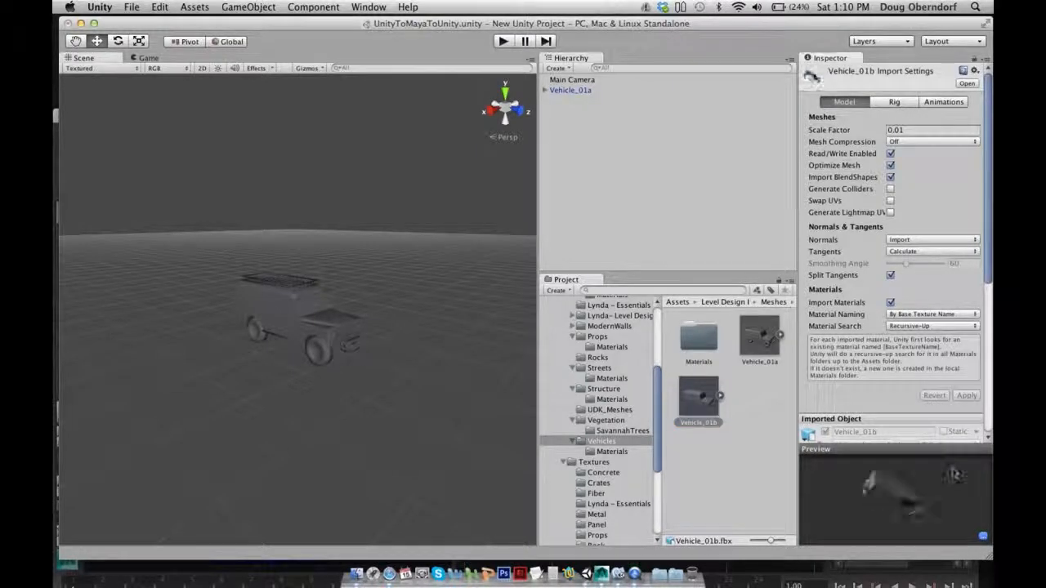
pyautogui.moveTo(954, 476); pyautogui.dragTo(918, 504)
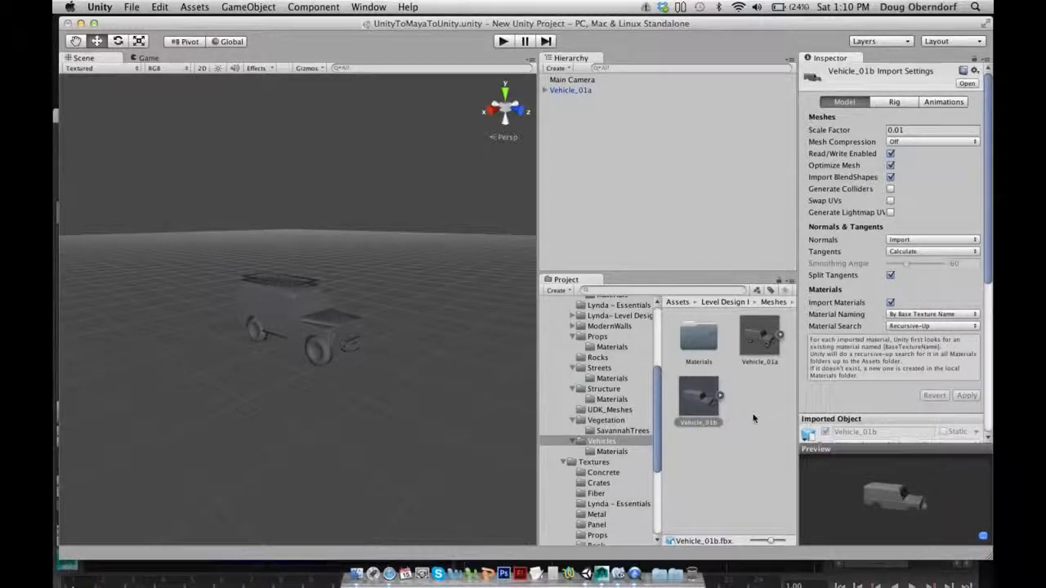
pyautogui.click(722, 397)
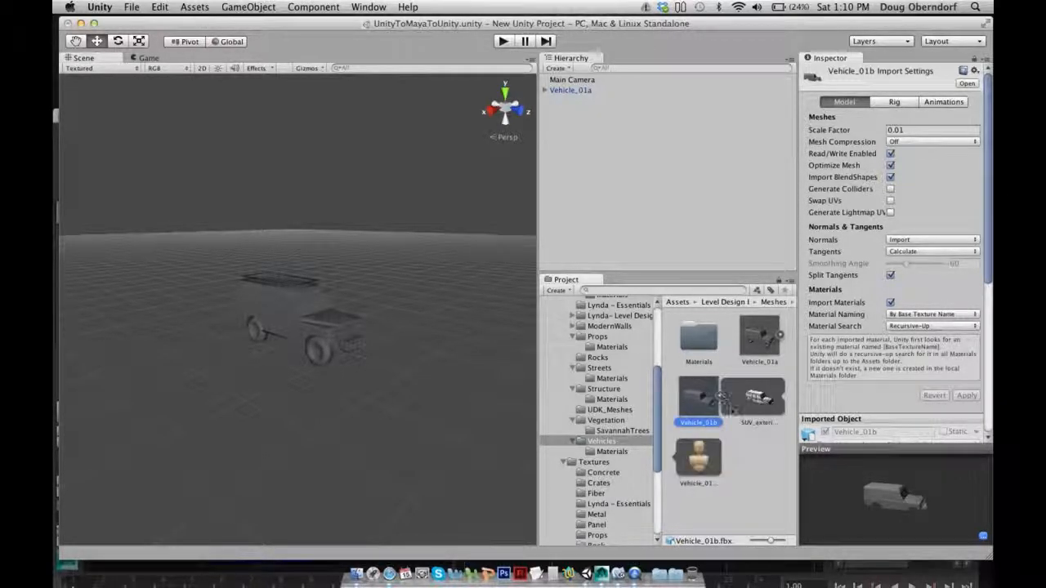
pyautogui.click(698, 462)
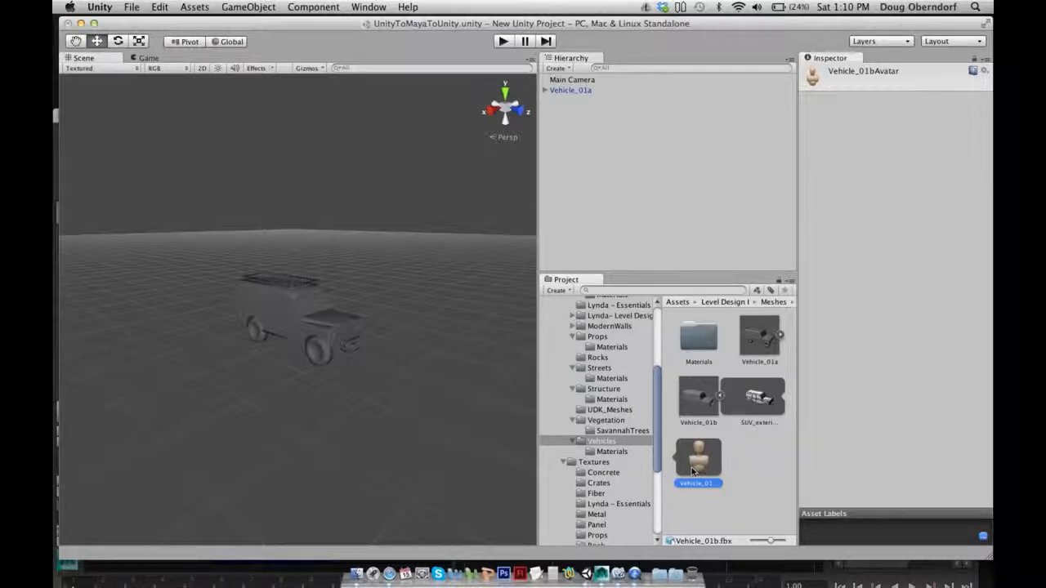
# Set the rig animation type of Vehicle_01b to None in its import settings and apply the change.
pyautogui.click(698, 425)
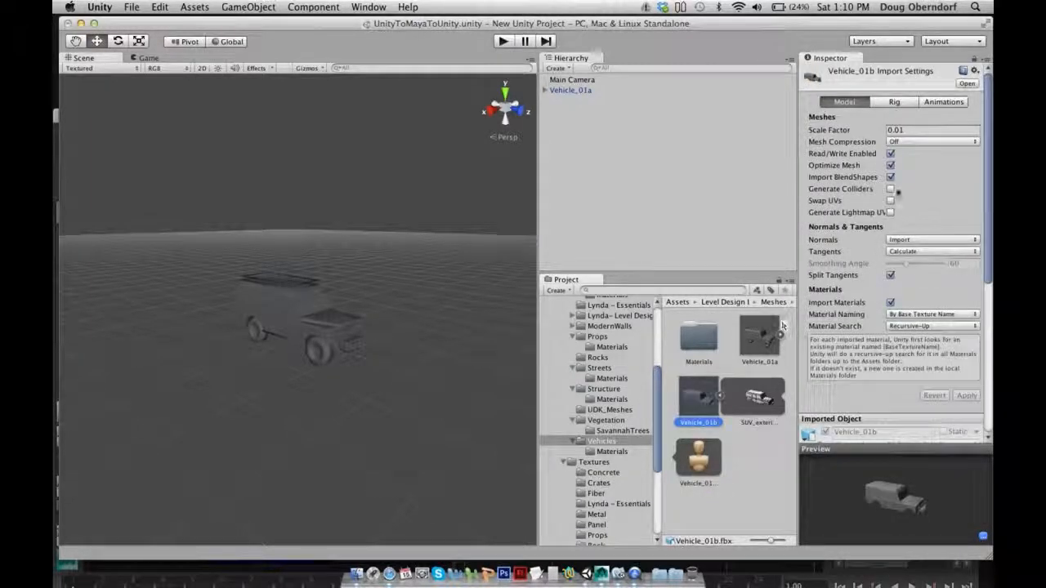
pyautogui.click(938, 106)
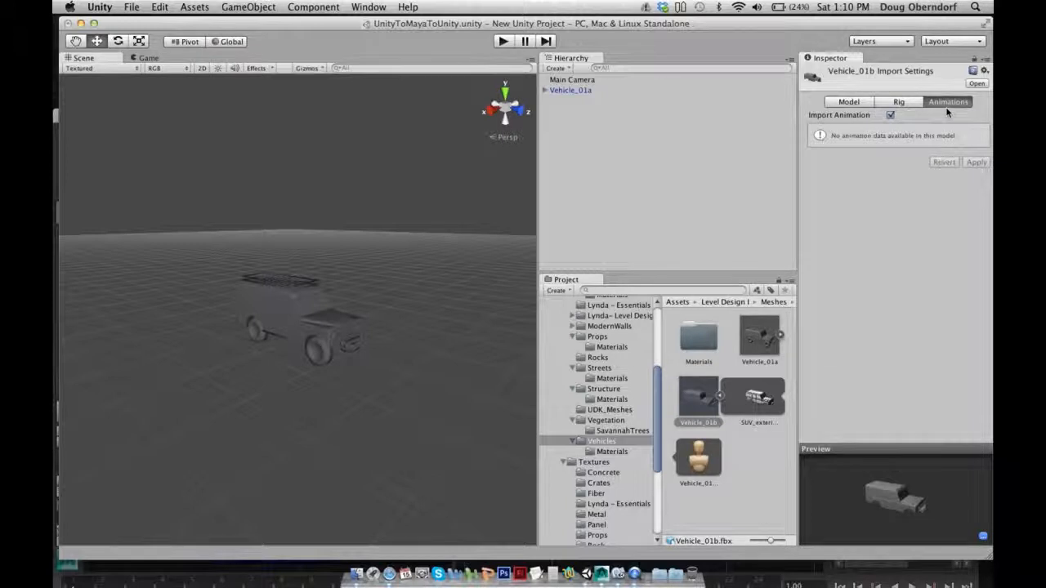
pyautogui.click(902, 102)
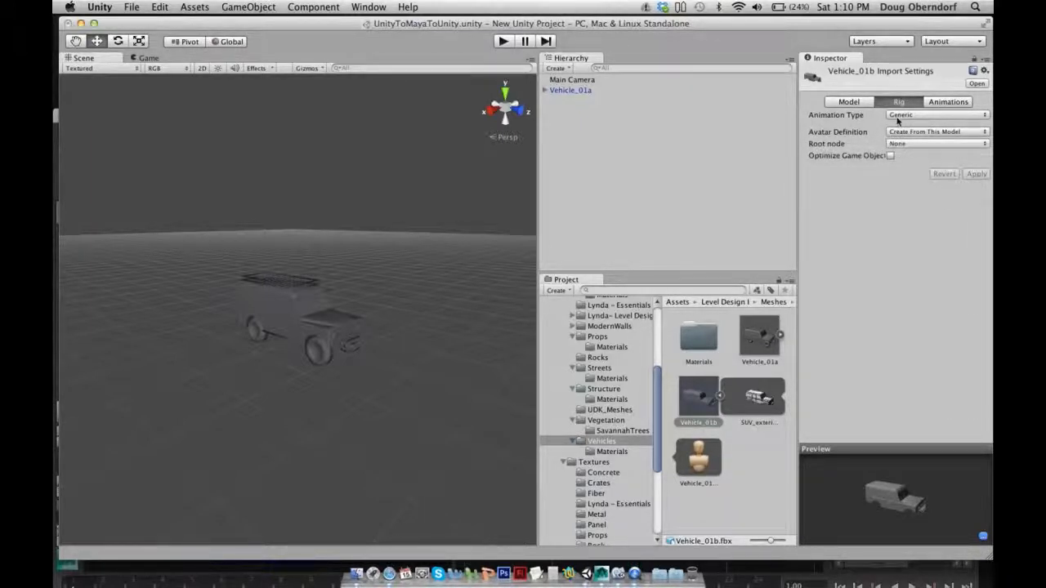
pyautogui.click(907, 115)
pyautogui.click(908, 95)
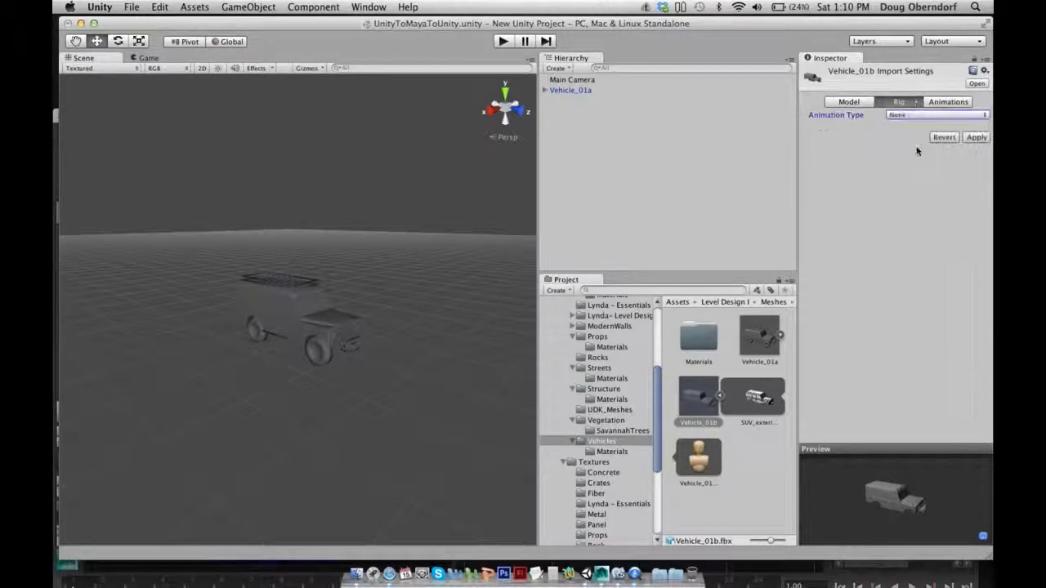
pyautogui.click(975, 137)
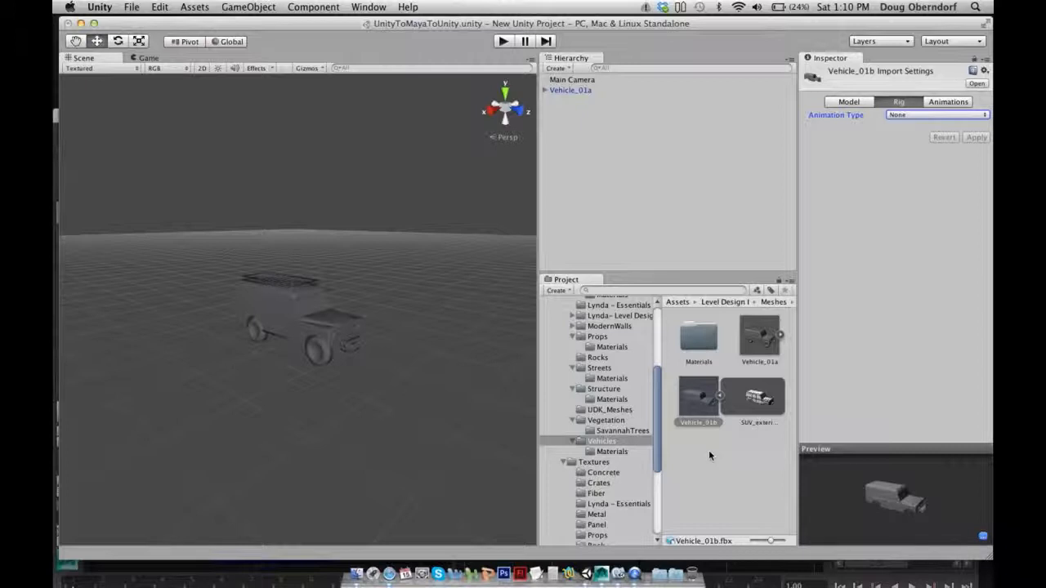
# Set the scale factor of the Vehicle_01b model to 1.0 in its import settings and apply the change.
pyautogui.click(849, 103)
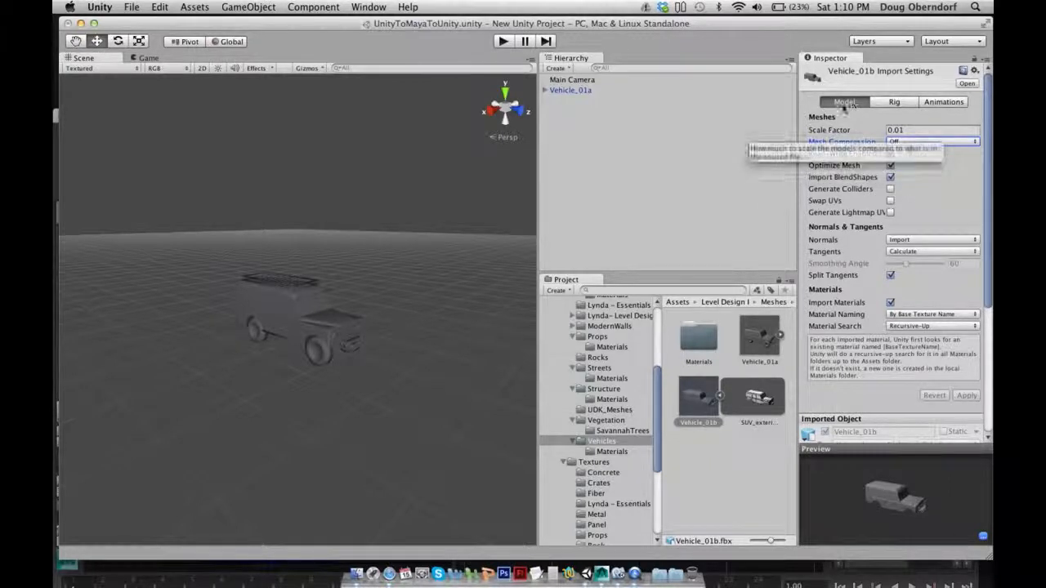
pyautogui.click(826, 131)
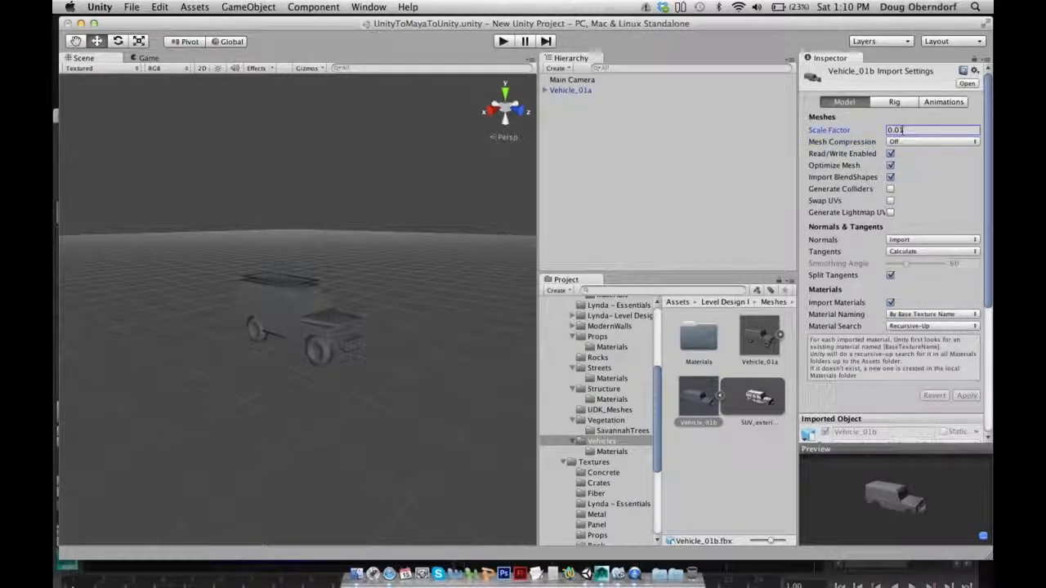
pyautogui.moveTo(910, 131); pyautogui.dragTo(881, 131)
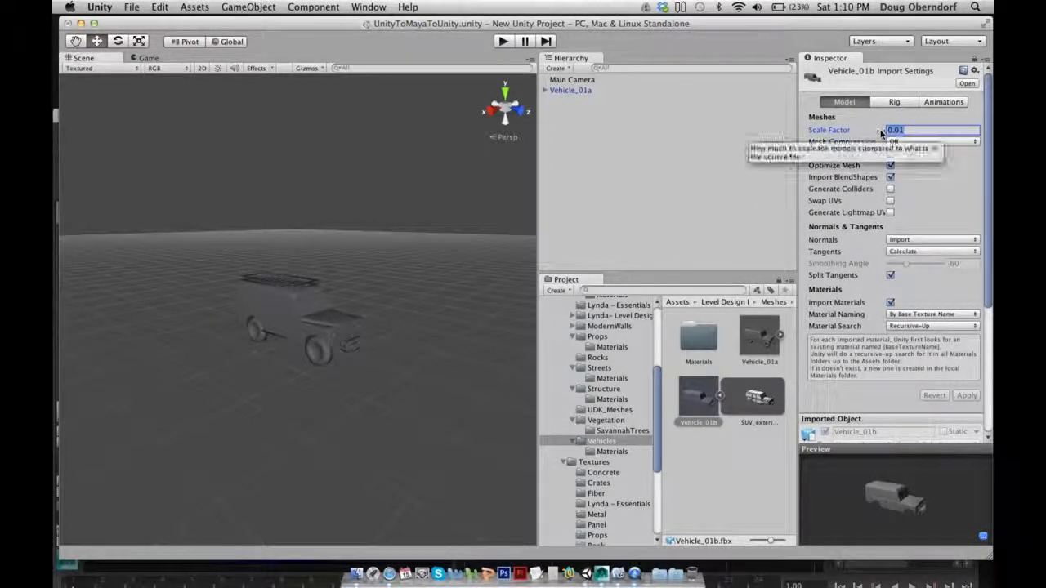
pyautogui.write('1')
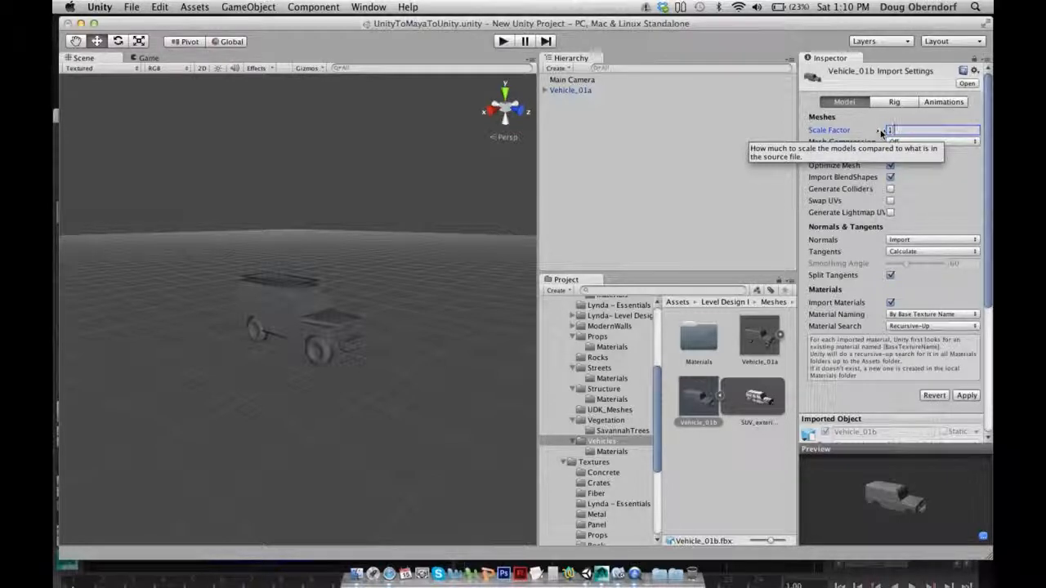
pyautogui.click(966, 395)
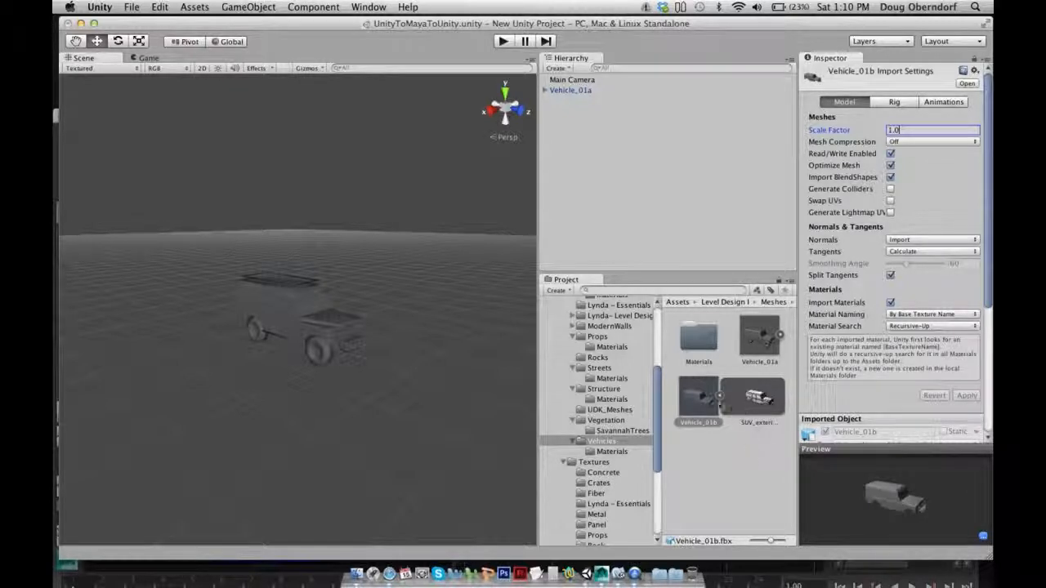
# Place Vehicle_01b in the scene and set its position to X -3, Y 0, Z 0.
pyautogui.click(721, 397)
pyautogui.moveTo(724, 414); pyautogui.dragTo(366, 335)
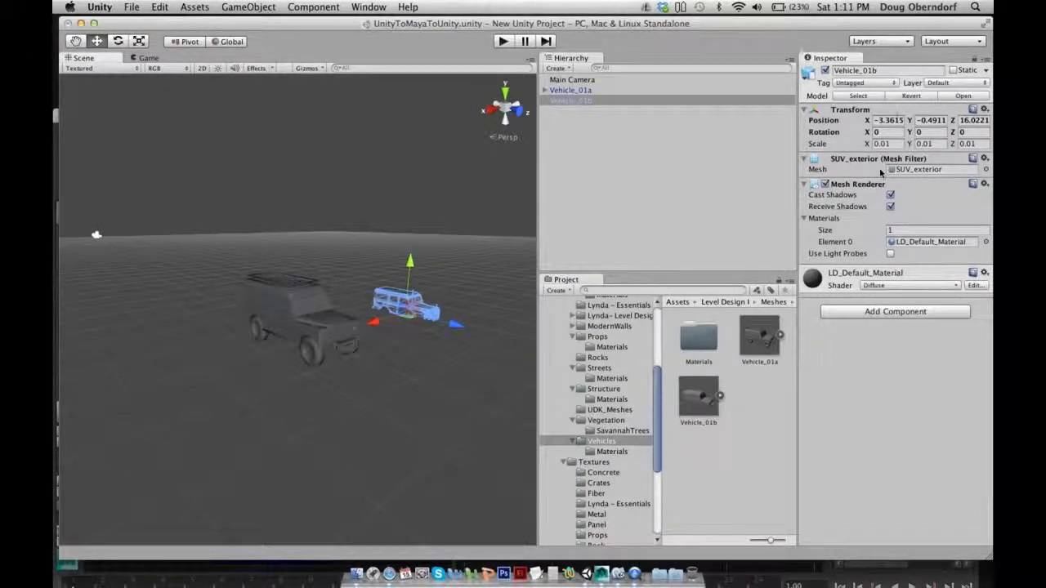
pyautogui.click(884, 120)
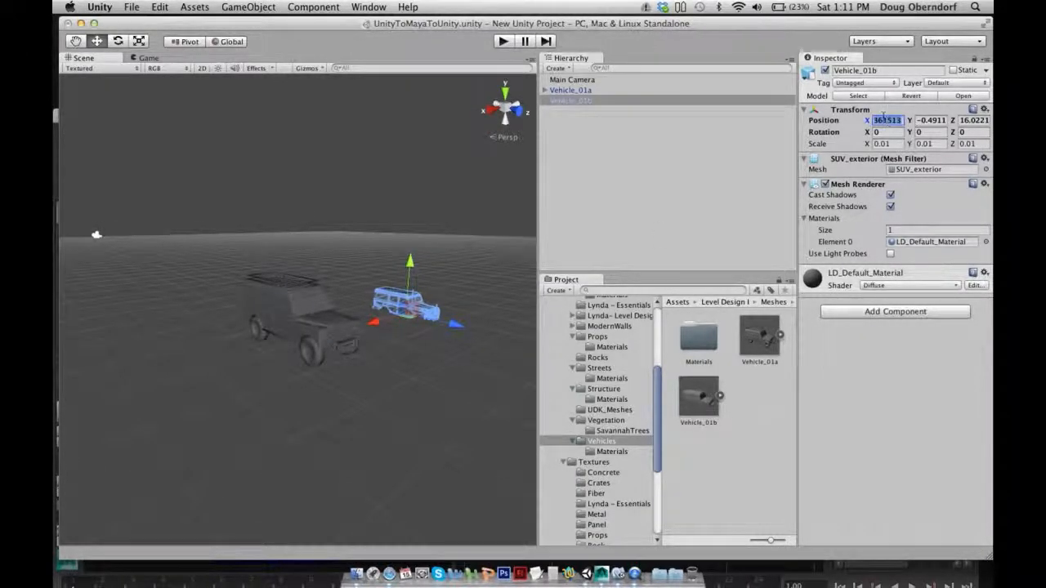
pyautogui.write('-3')
pyautogui.press('Tab')
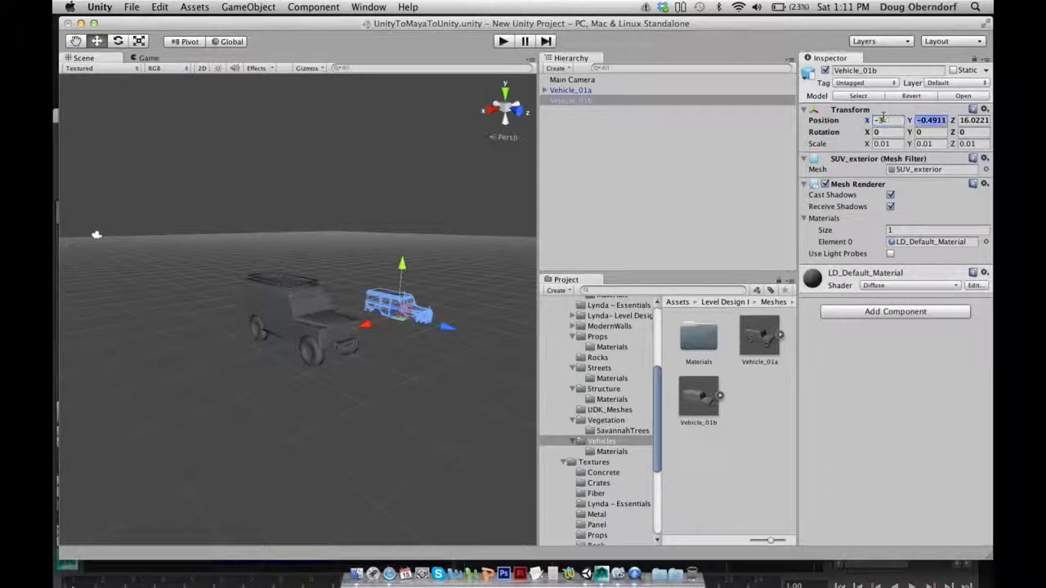
pyautogui.write('0')
pyautogui.press('Tab')
pyautogui.write('0')
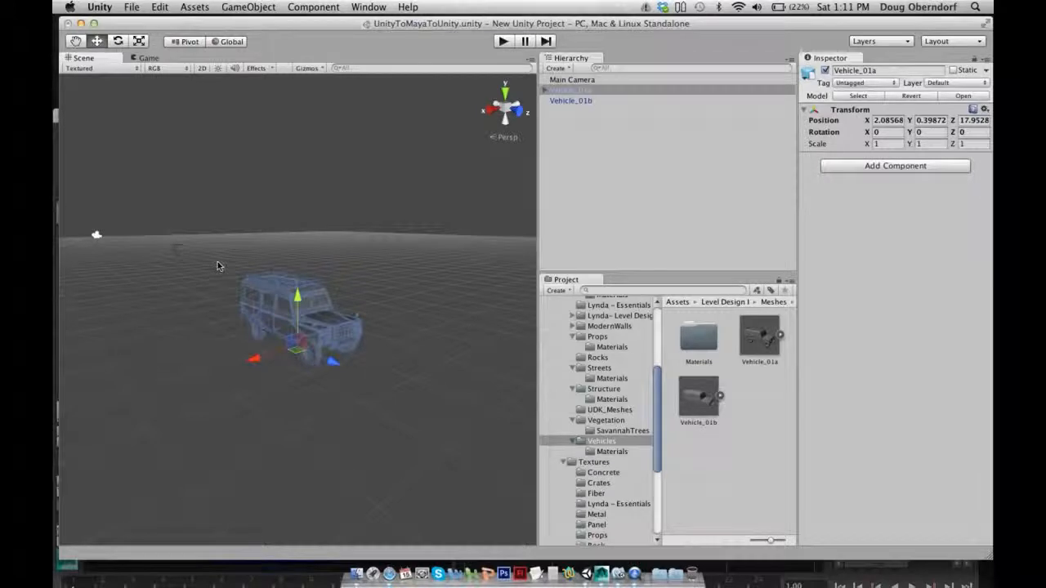
# Set the position of Vehicle_01a in the scene to X 0, Y 0, Z 0 and frame it.
pyautogui.click(186, 250)
pyautogui.click(279, 299)
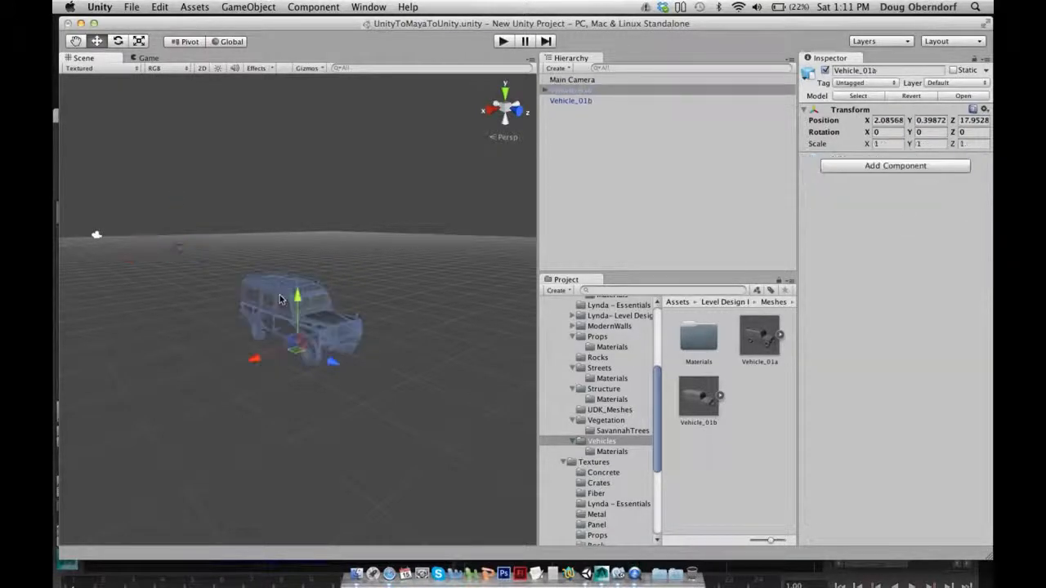
pyautogui.click(899, 121)
pyautogui.write('0')
pyautogui.press('Tab')
pyautogui.write('0')
pyautogui.press('Tab')
pyautogui.write('0')
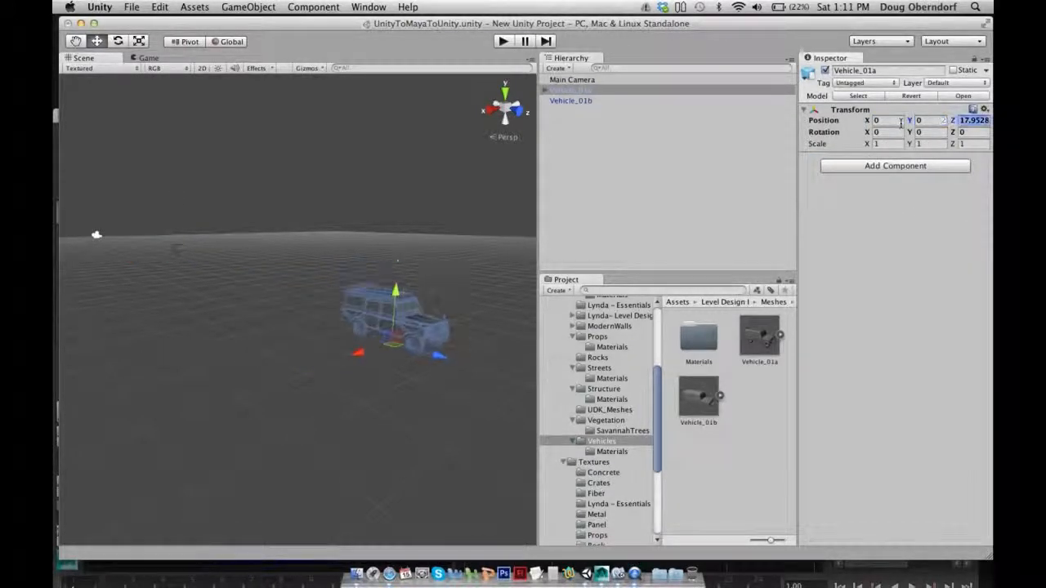
pyautogui.keyDown('alt'); pyautogui.moveTo(454, 268); pyautogui.dragTo(422, 272); pyautogui.keyUp('alt')
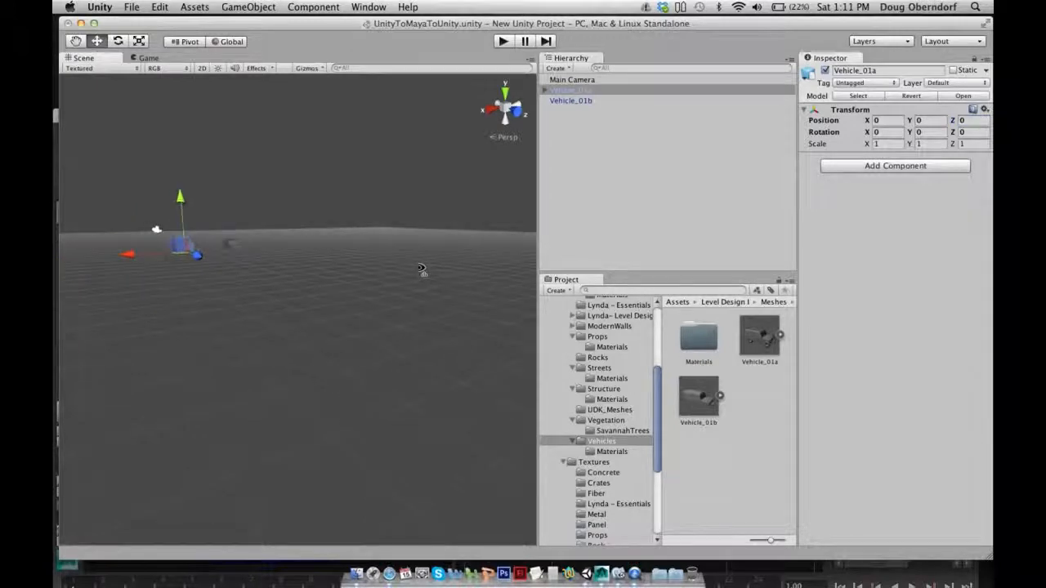
pyautogui.press('f')
# Compare the placement and transform values of Vehicle_01b and Vehicle_01a by selecting each in the scene.
pyautogui.click(433, 292)
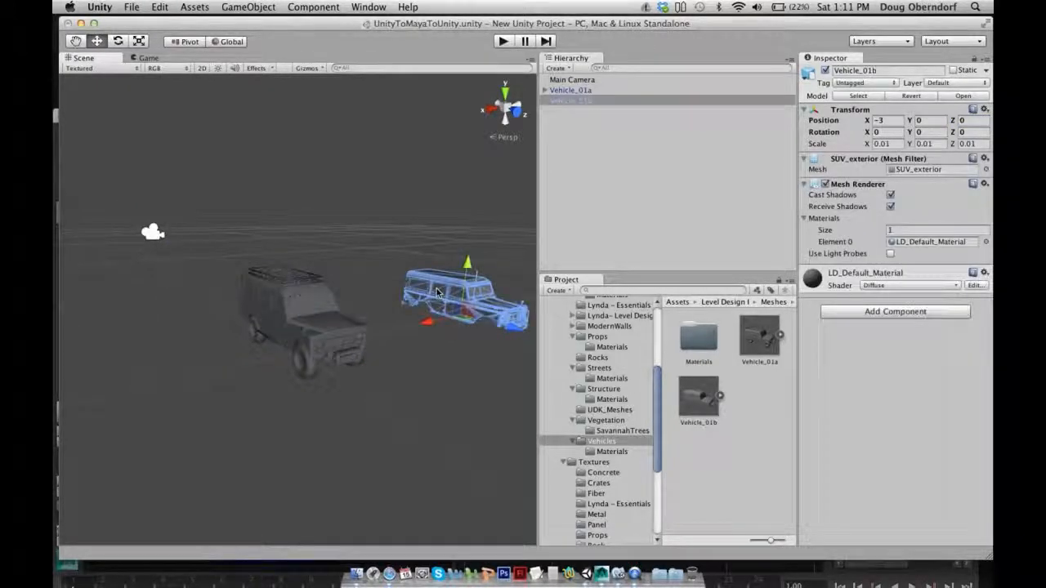
pyautogui.click(890, 120)
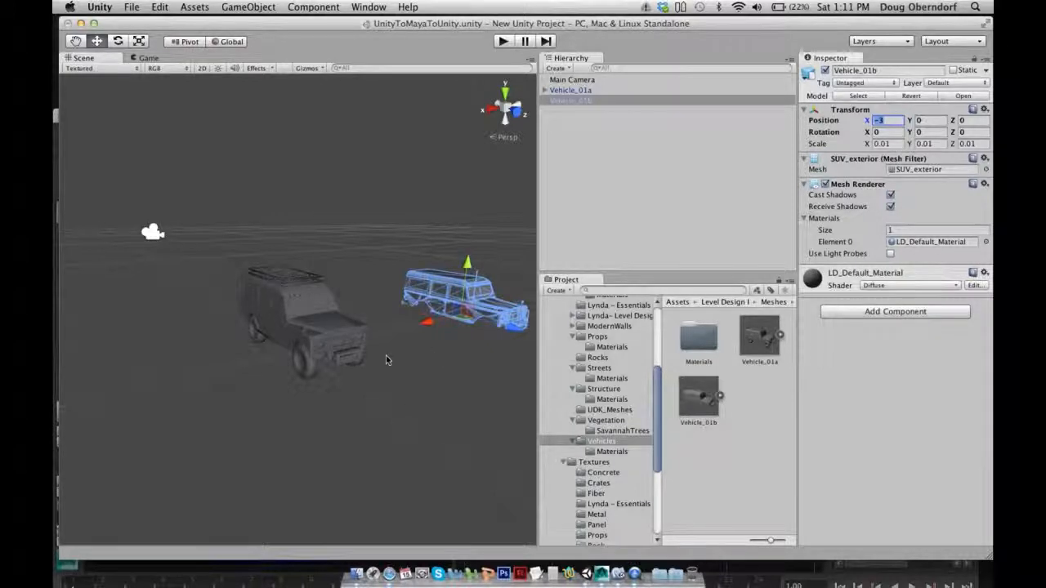
pyautogui.moveTo(418, 366)
pyautogui.keyDown('alt'); pyautogui.mouseDown()
pyautogui.moveTo(360, 368)
pyautogui.moveTo(437, 366)
pyautogui.mouseUp(); pyautogui.keyUp('alt')
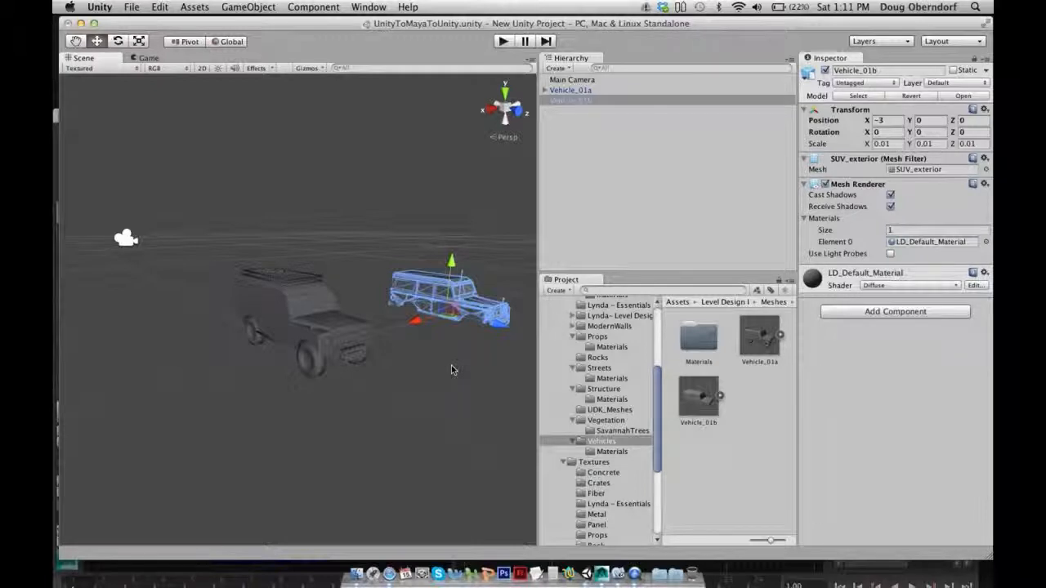
pyautogui.click(361, 336)
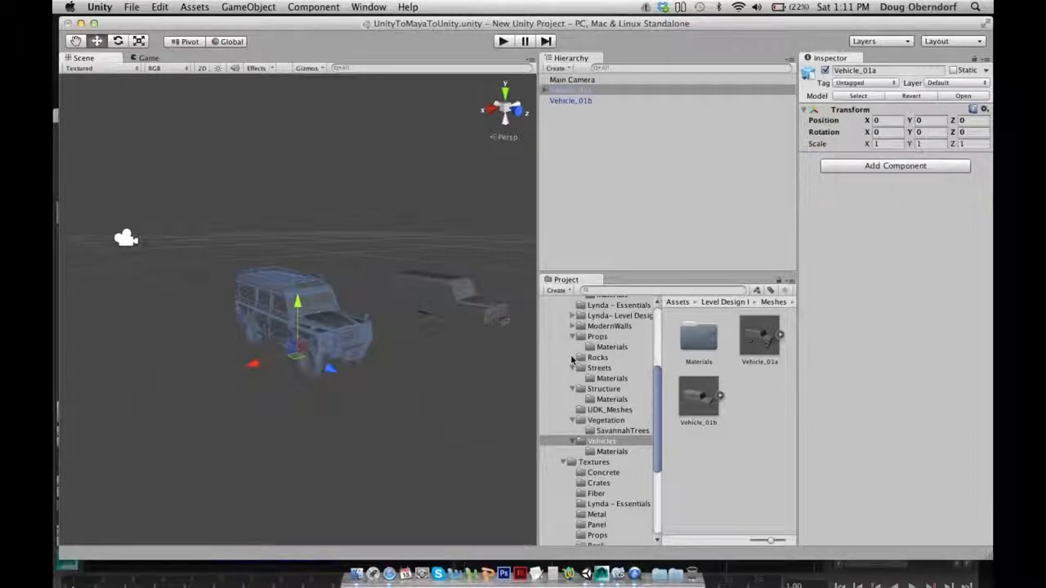
# Open the asset commands for the Vehicle_01a model in the Vehicles folder.
pyautogui.rightClick(747, 340)
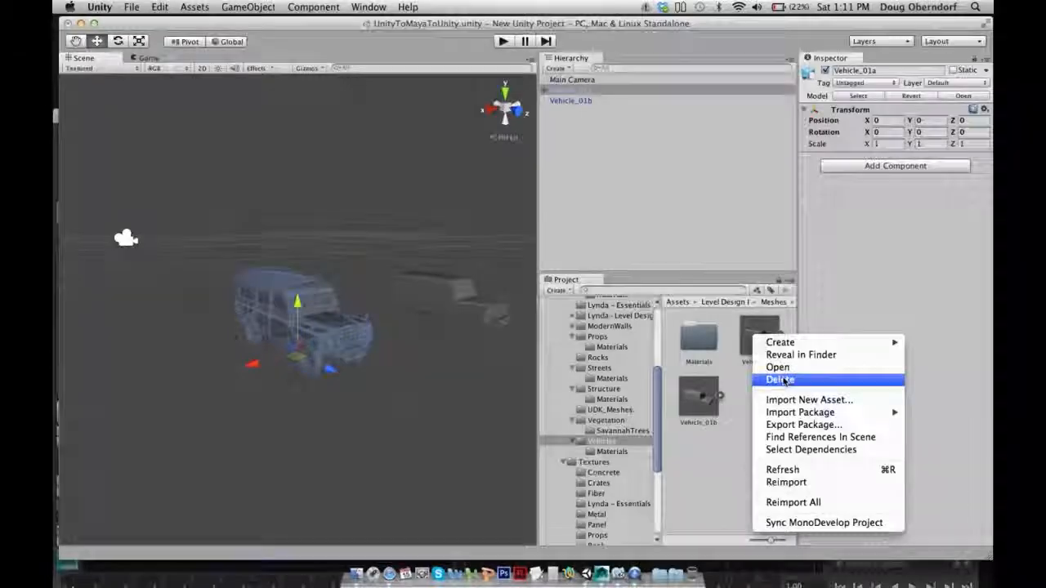